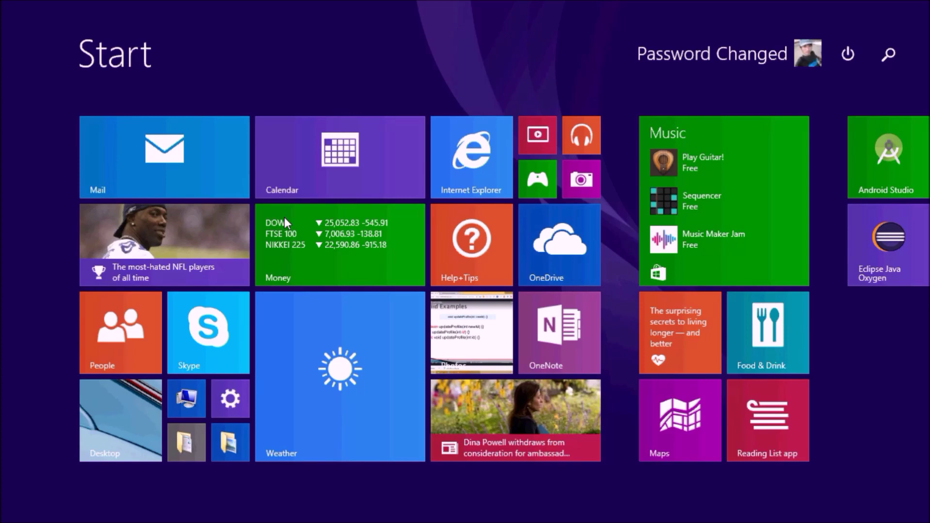
Switch repeatedly between the Start screen and the desktop to examine how the display draws them
{"action": "key", "text": "super"}
{"action": "key", "text": "super"}
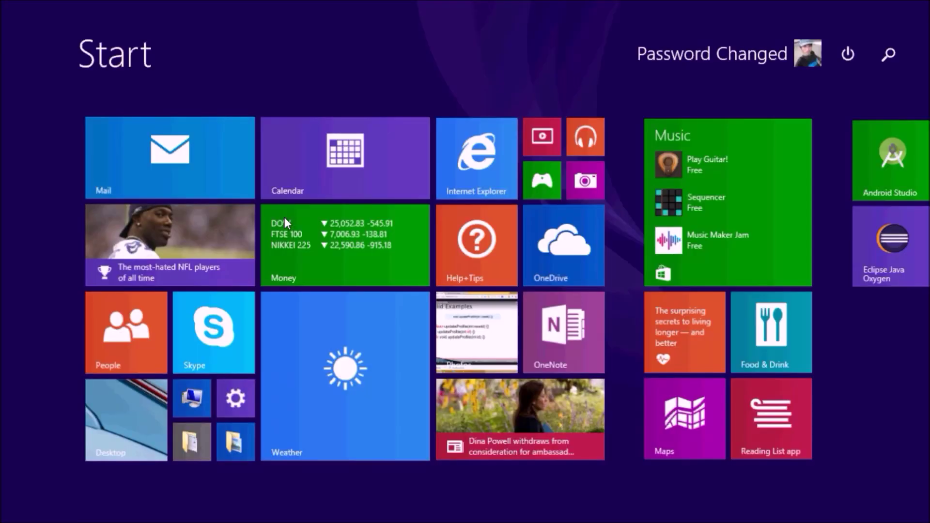
{"action": "key", "text": "super"}
{"action": "key", "text": "super"}
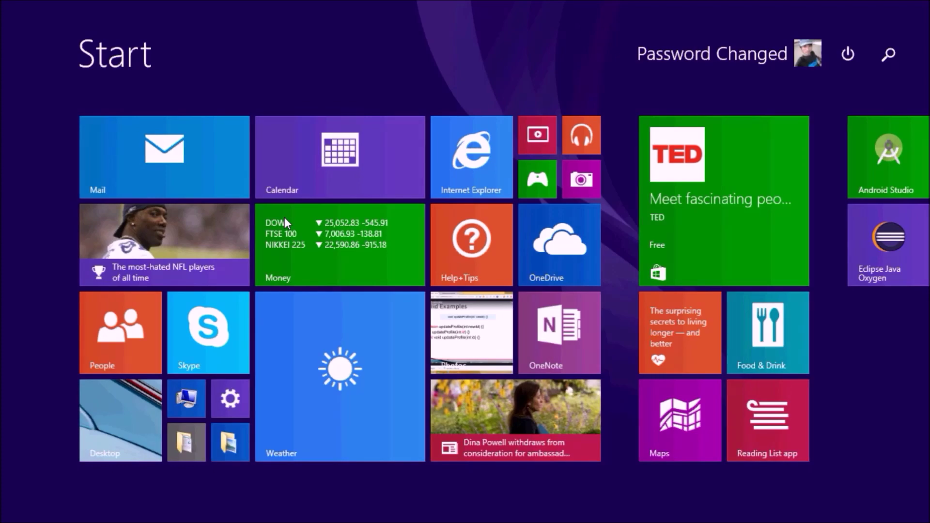
{"action": "key", "text": "super"}
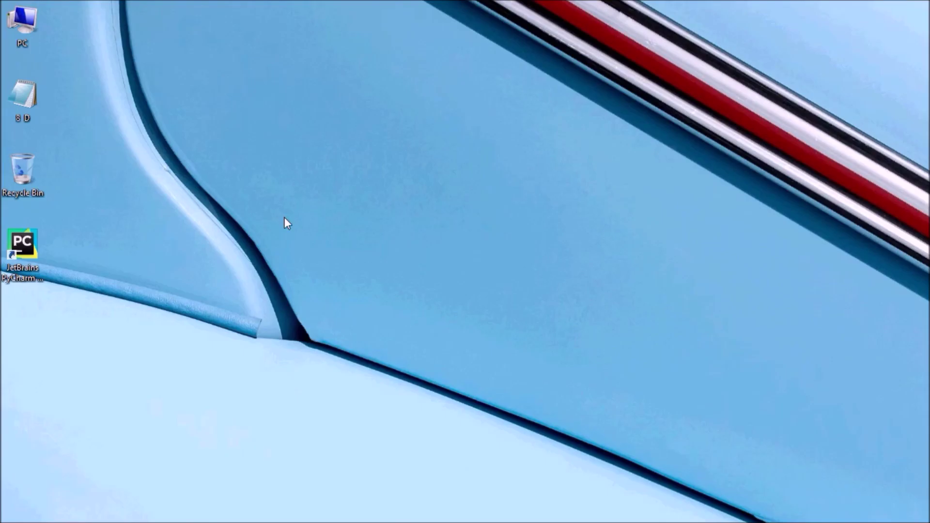
{"action": "key", "text": "super"}
{"action": "key", "text": "super"}
{"action": "key", "text": "super"}
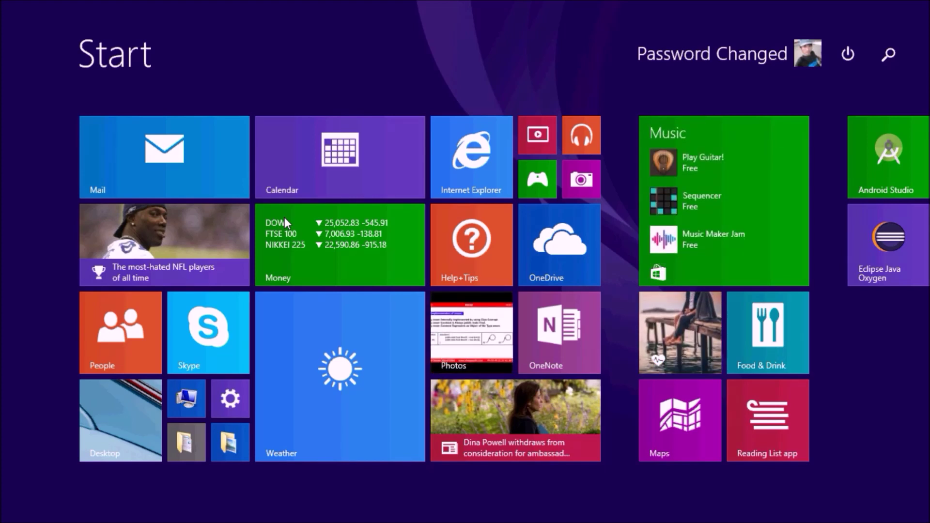
{"action": "key", "text": "super"}
{"action": "key", "text": "super"}
{"action": "key", "text": "super"}
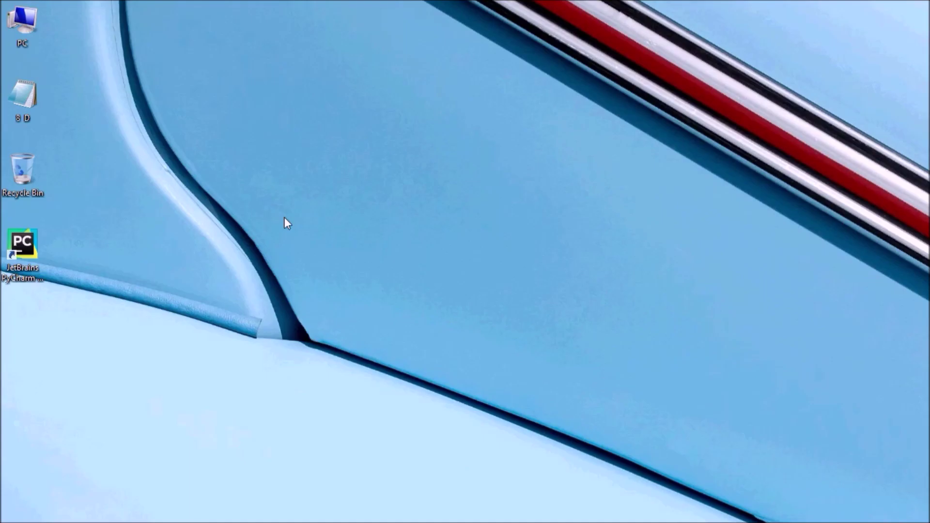
{"action": "key", "text": "super"}
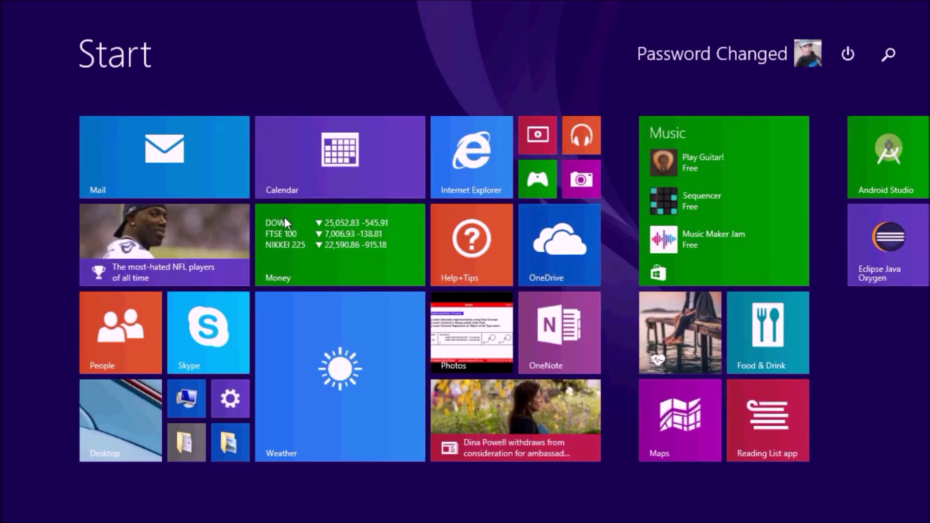
{"action": "key", "text": "super"}
{"action": "key", "text": "super"}
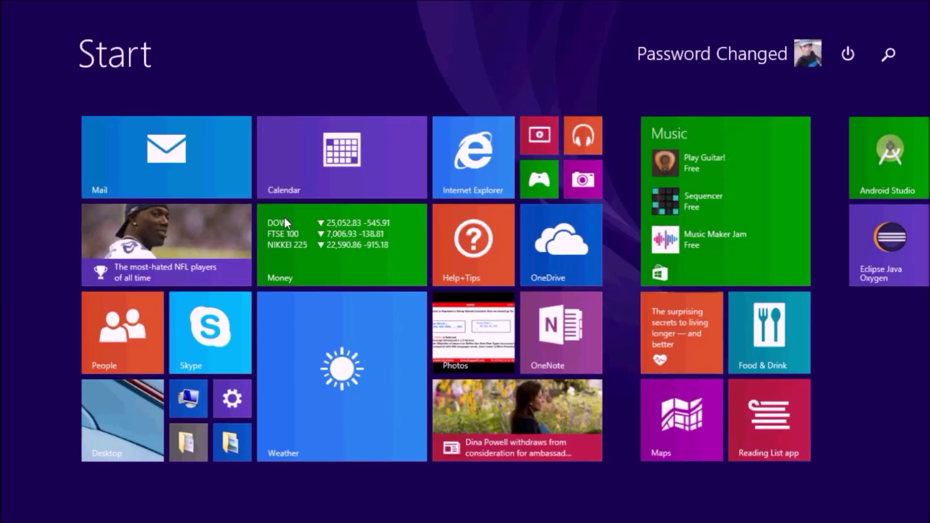
{"action": "key", "text": "super"}
{"action": "key", "text": "super"}
{"action": "key", "text": "super"}
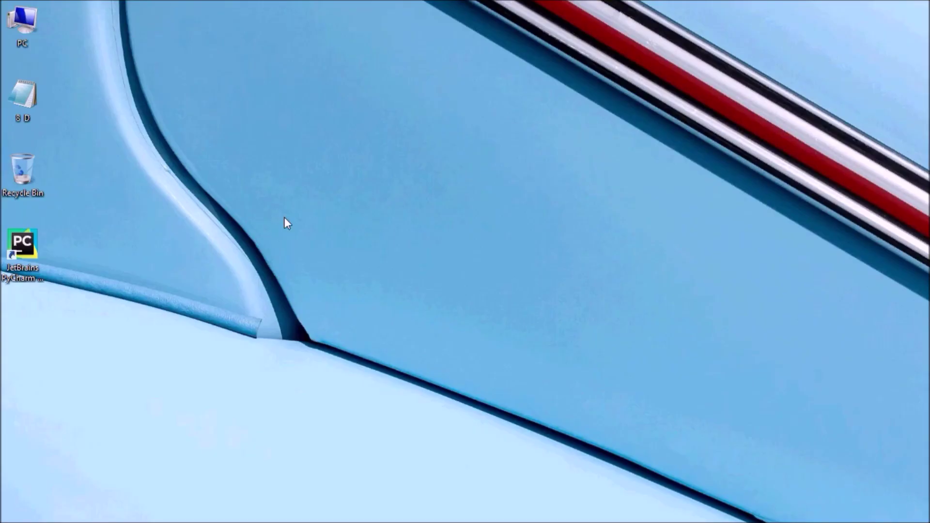
{"action": "key", "text": "super"}
{"action": "key", "text": "super"}
{"action": "key", "text": "super"}
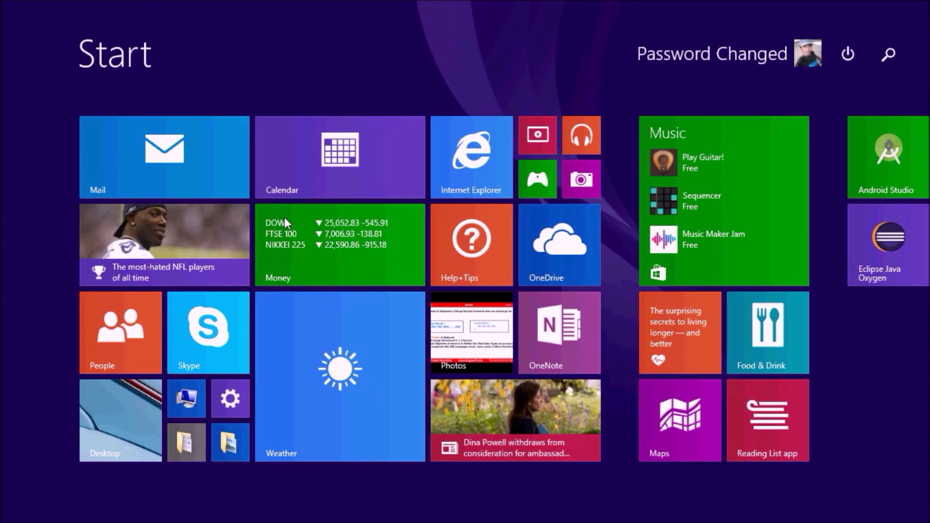
{"action": "key", "text": "super"}
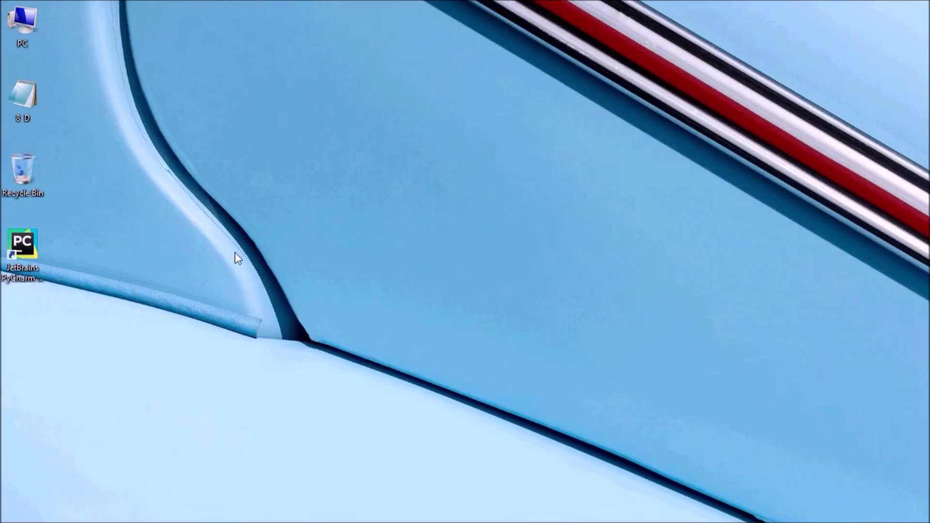
{"action": "key", "text": "super"}
{"action": "key", "text": "super"}
{"action": "key", "text": "super"}
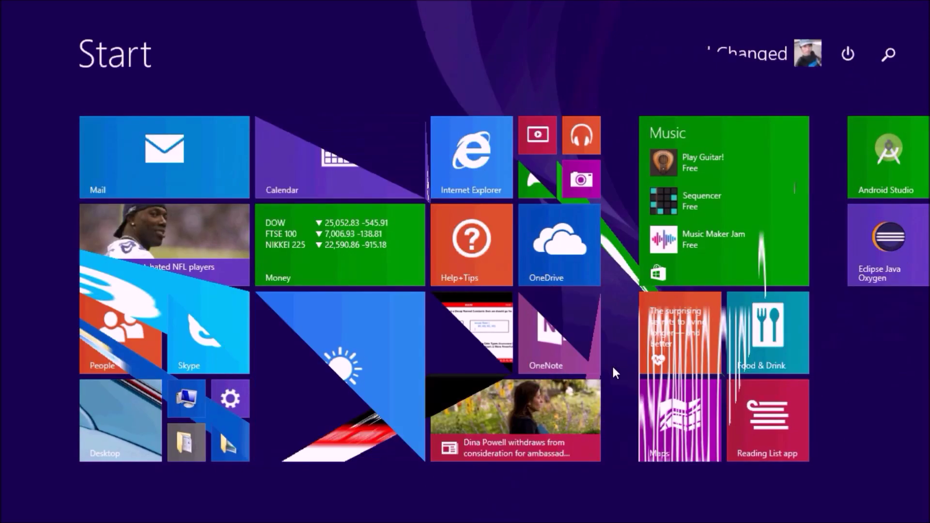
{"action": "key", "text": "super"}
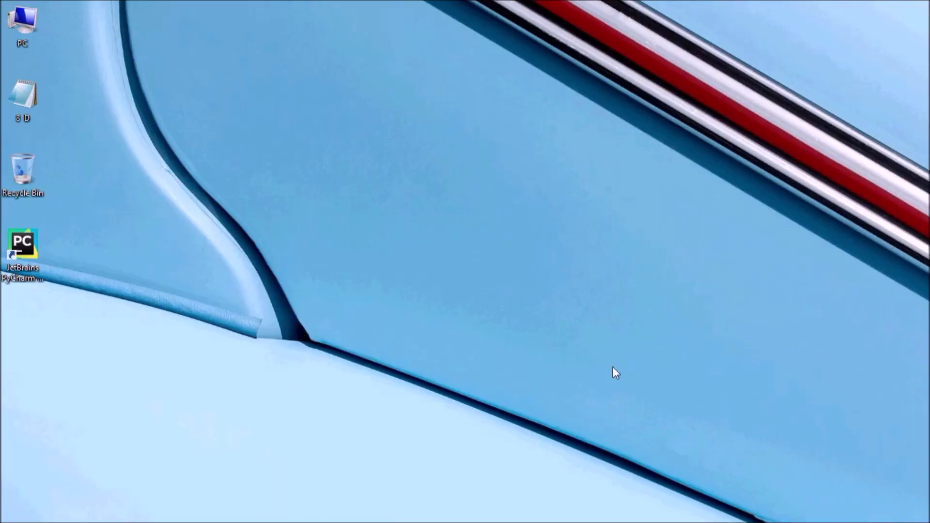
{"action": "key", "text": "super"}
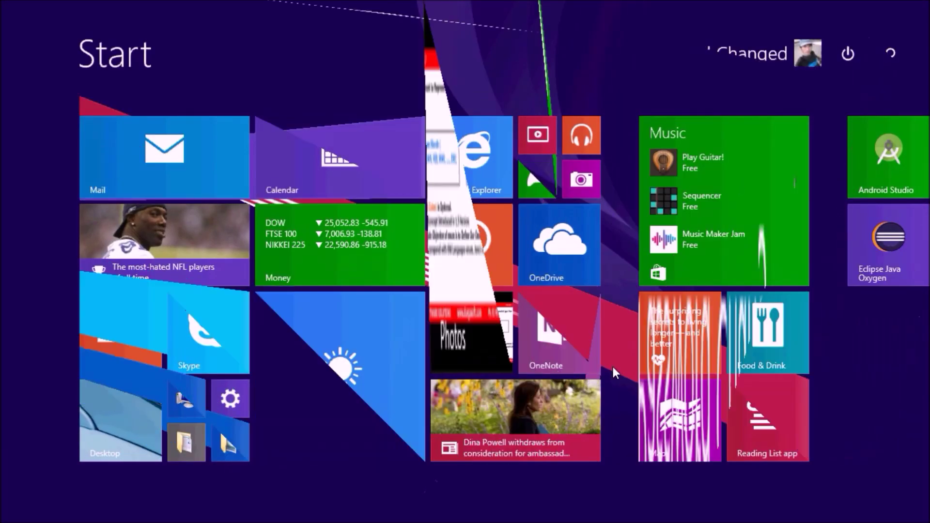
{"action": "key", "text": "super"}
{"action": "key", "text": "super"}
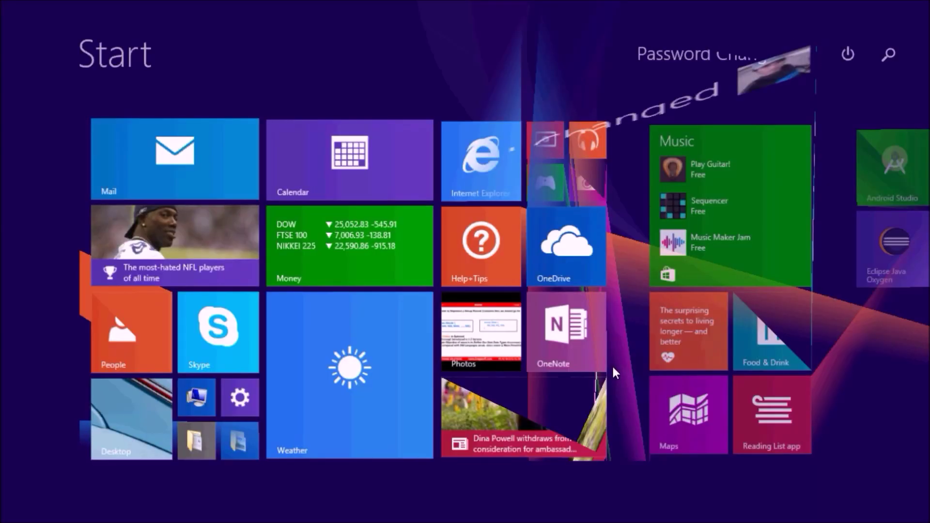
{"action": "key", "text": "super"}
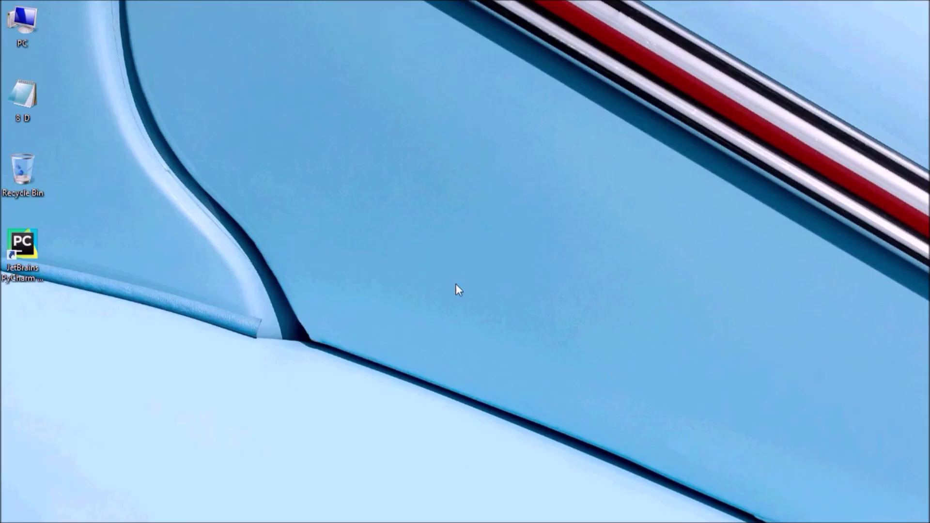
Open the Entertainment (F:) drive from PC to examine the window's display, and minimize it
{"action": "double_click", "coordinate": [11, 19]}
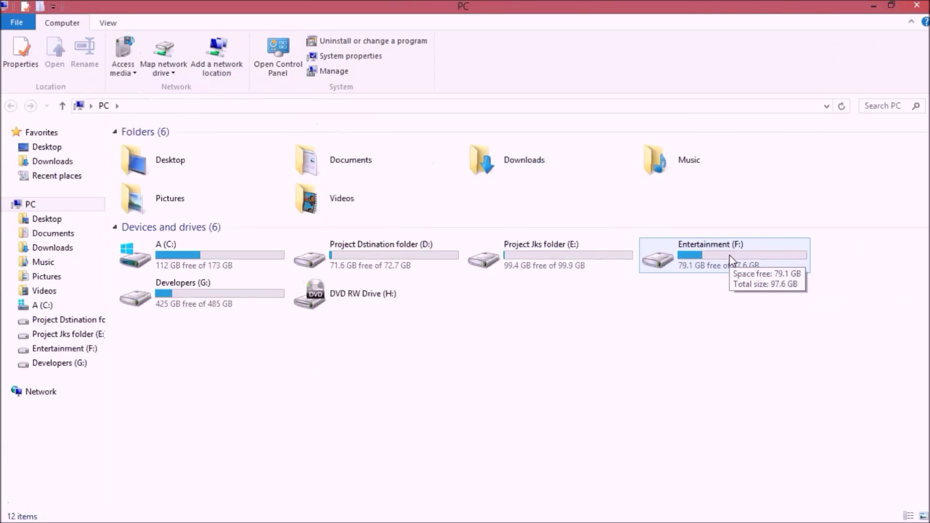
{"action": "double_click", "coordinate": [729, 257]}
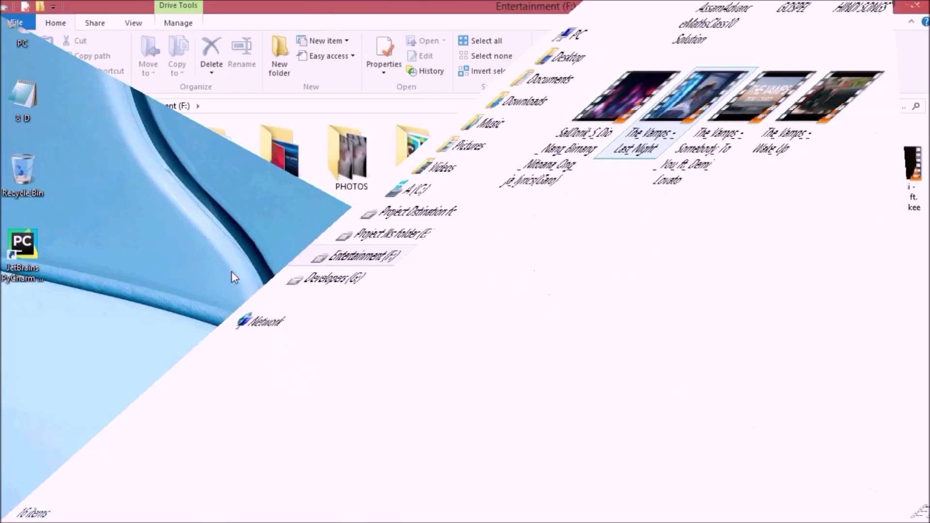
{"action": "mouse_move", "coordinate": [232, 275]}
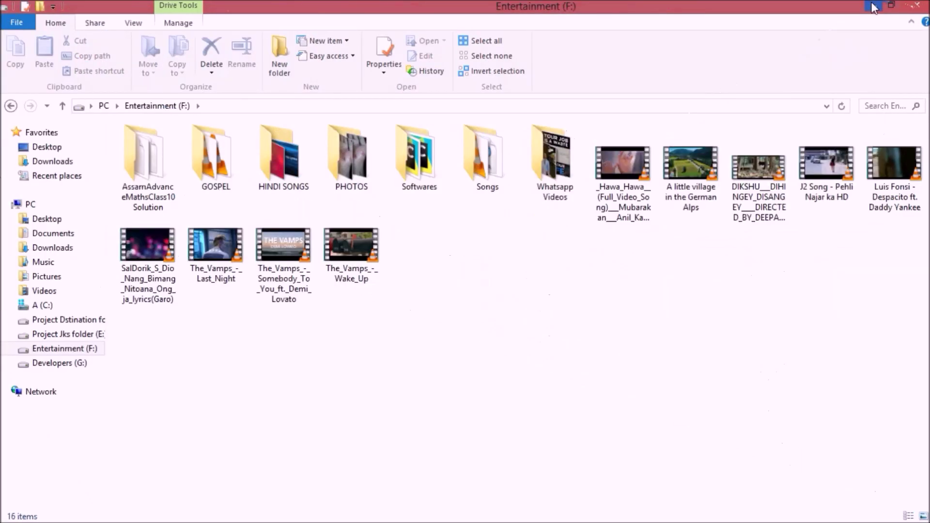
{"action": "left_click", "coordinate": [872, 9]}
Switch to Firefox, load google.com in a new tab and close the browser
{"action": "mouse_move", "coordinate": [90, 509]}
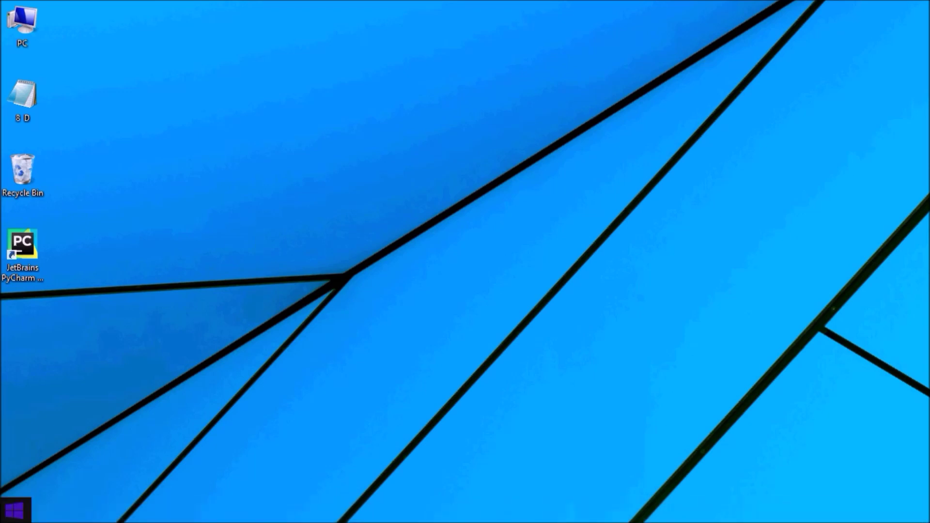
{"action": "left_click", "coordinate": [53, 511]}
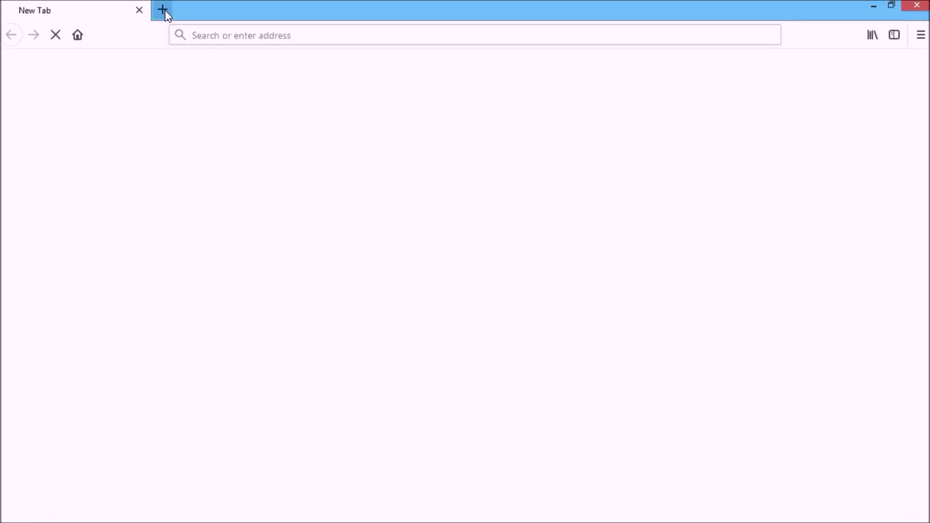
{"action": "left_click", "coordinate": [162, 10]}
{"action": "left_click", "coordinate": [140, 11]}
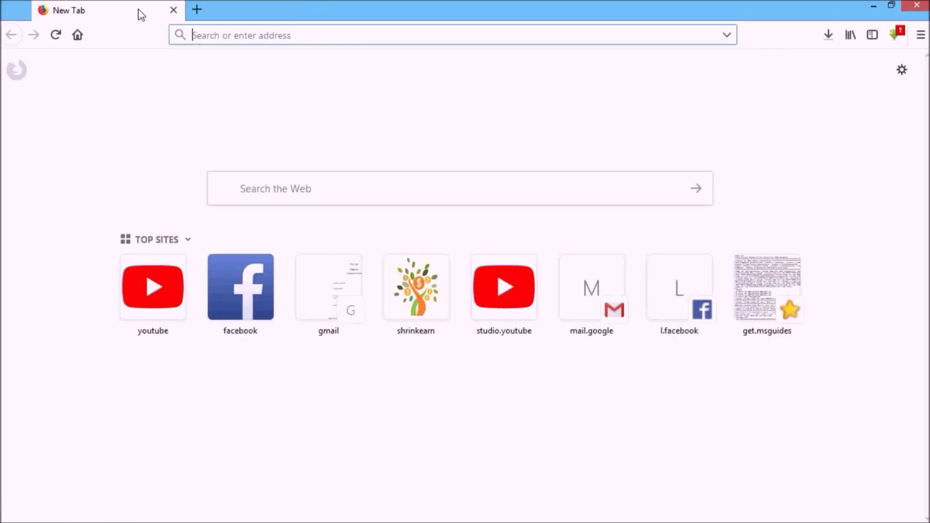
{"action": "left_click", "coordinate": [198, 36]}
{"action": "type", "text": "google.com"}
{"action": "key", "text": "Return"}
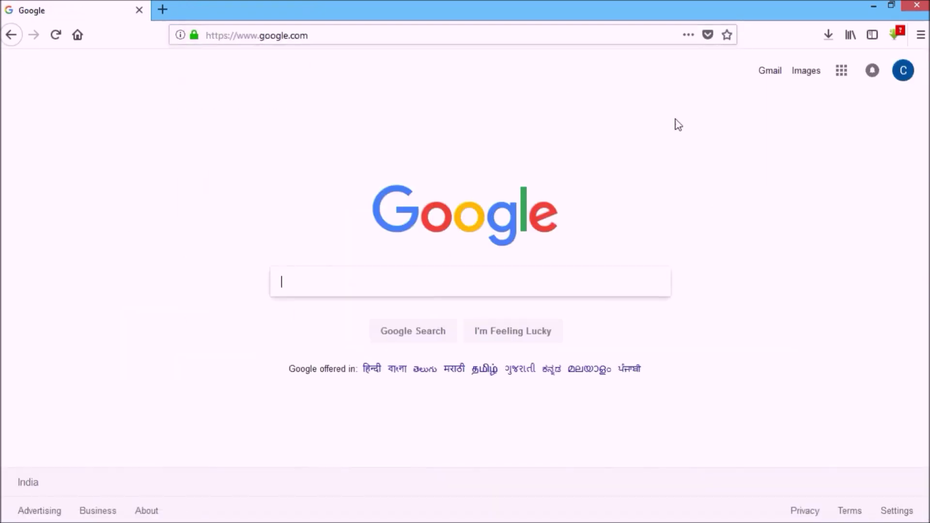
{"action": "left_click", "coordinate": [914, 5]}
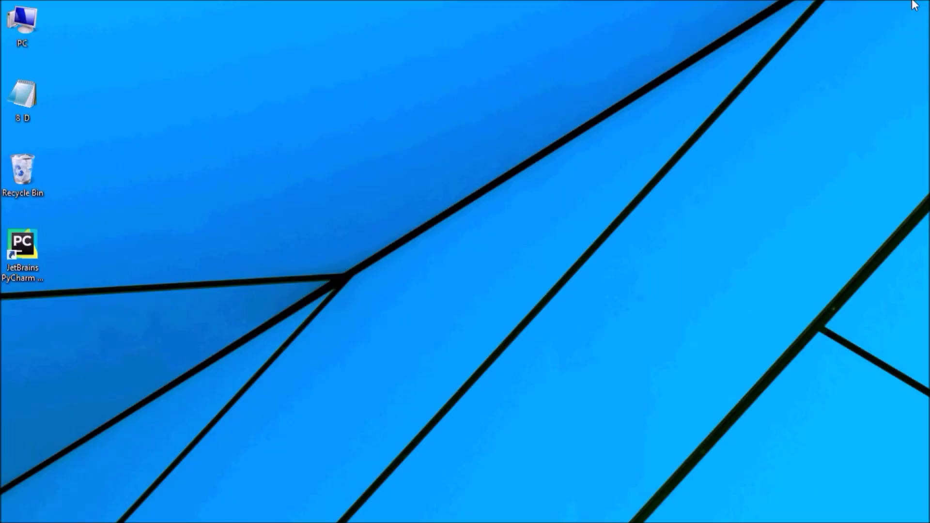
Play the "Luis Fonsi - Despacito ft. Daddy Yankee" video from the Entertainment (F:) drive, and close the player and folder windows
{"action": "double_click", "coordinate": [24, 37]}
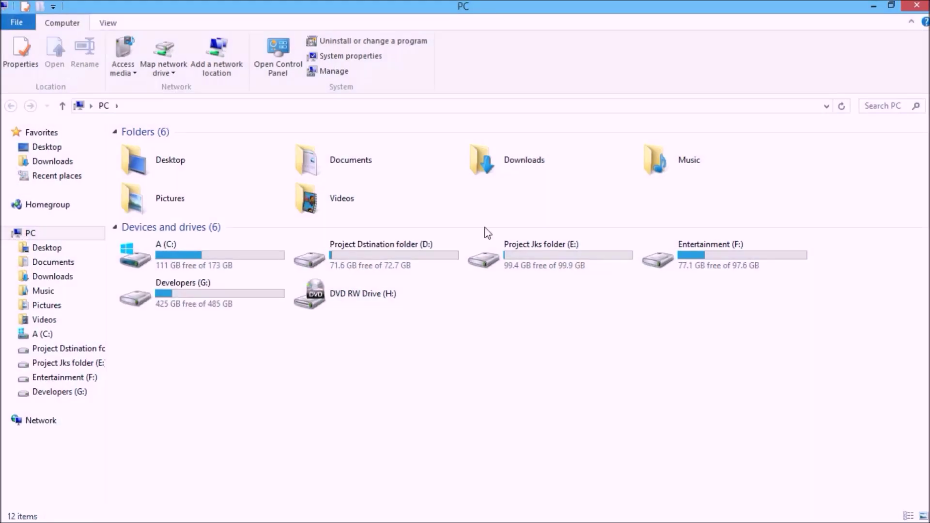
{"action": "double_click", "coordinate": [714, 252]}
{"action": "left_click", "coordinate": [363, 281]}
{"action": "double_click", "coordinate": [362, 281]}
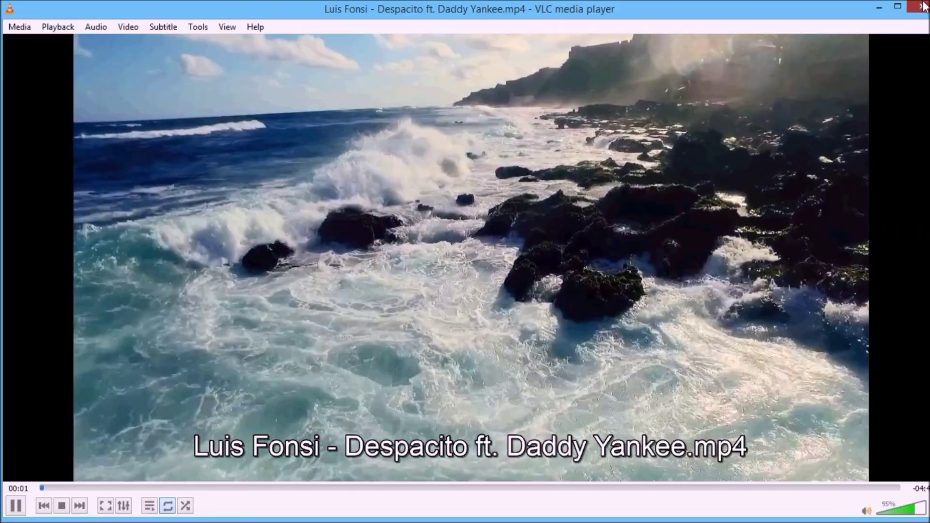
{"action": "left_click", "coordinate": [922, 5]}
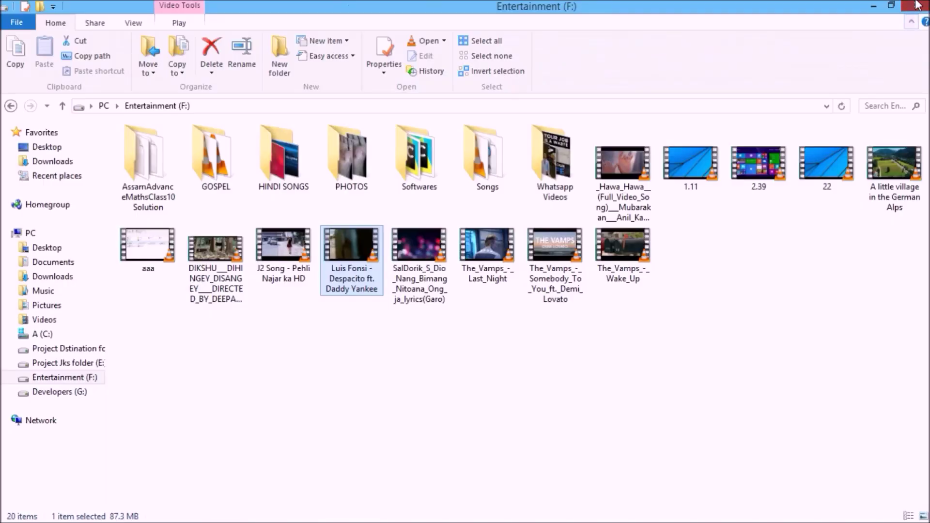
{"action": "left_click", "coordinate": [920, 3]}
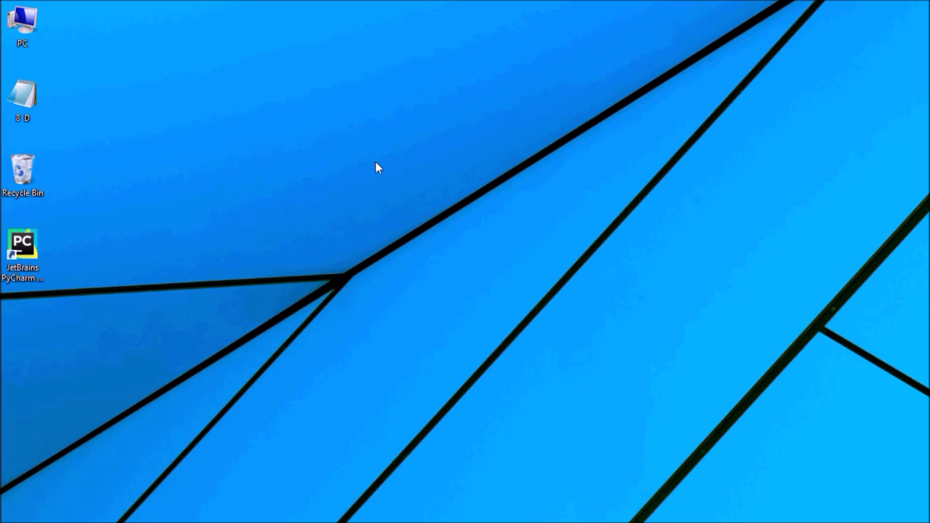
Open the PC window twice to view its folders and drives, closing it each time
{"action": "double_click", "coordinate": [33, 30]}
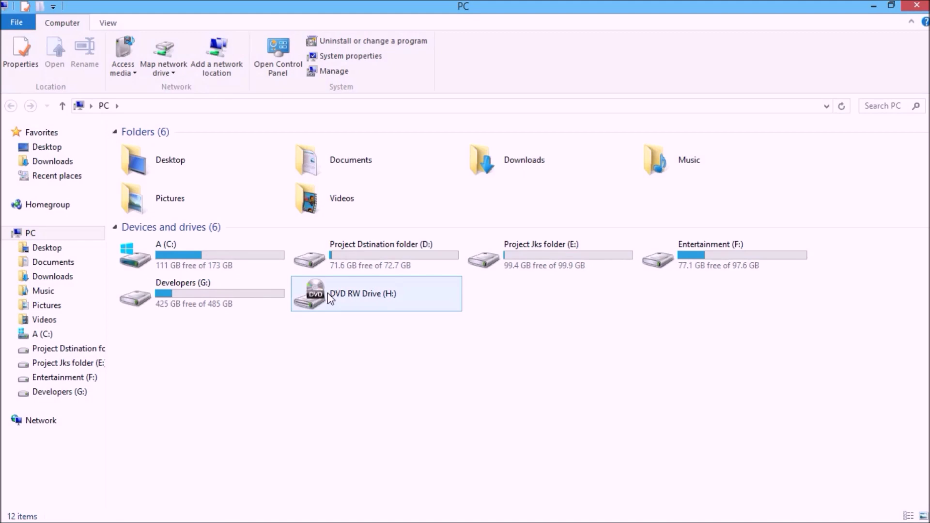
{"action": "left_click", "coordinate": [917, 6]}
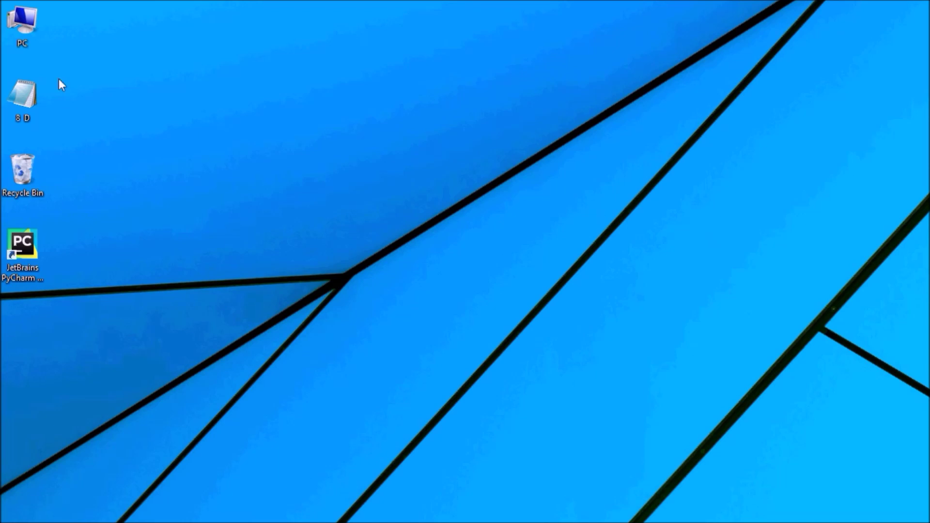
{"action": "double_click", "coordinate": [19, 22]}
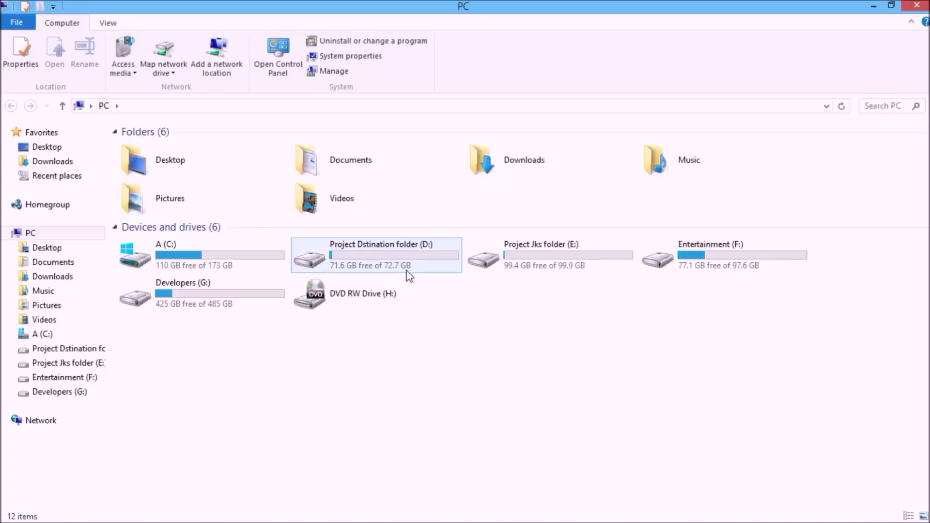
{"action": "left_click", "coordinate": [917, 6]}
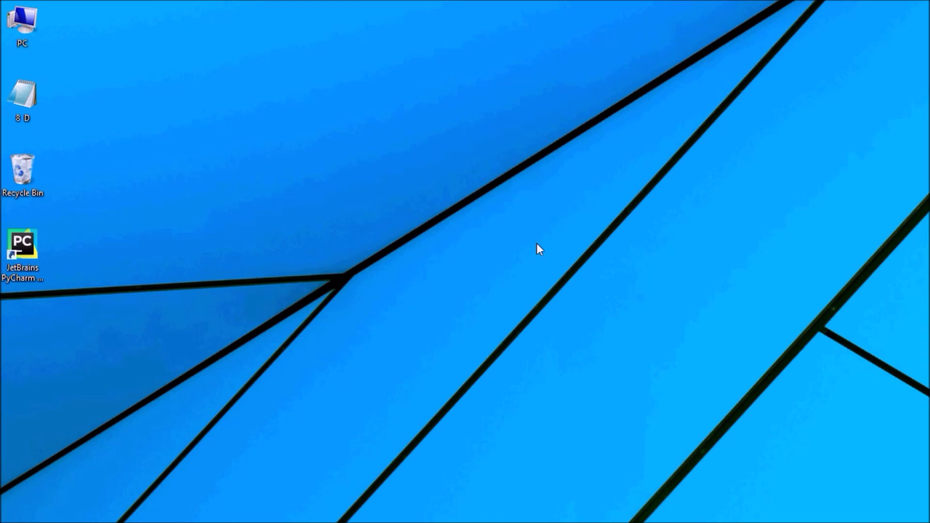
Refresh the desktop twice
{"action": "right_click", "coordinate": [252, 120]}
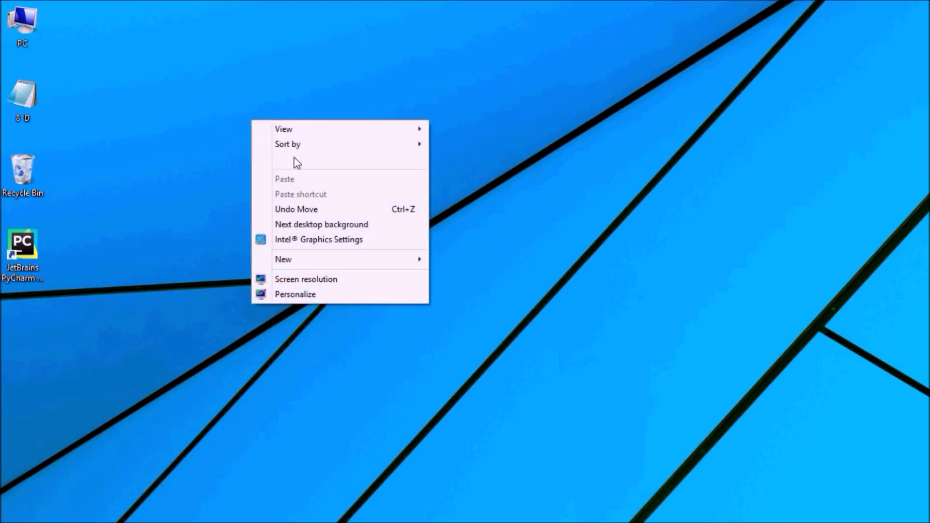
{"action": "left_click", "coordinate": [294, 157]}
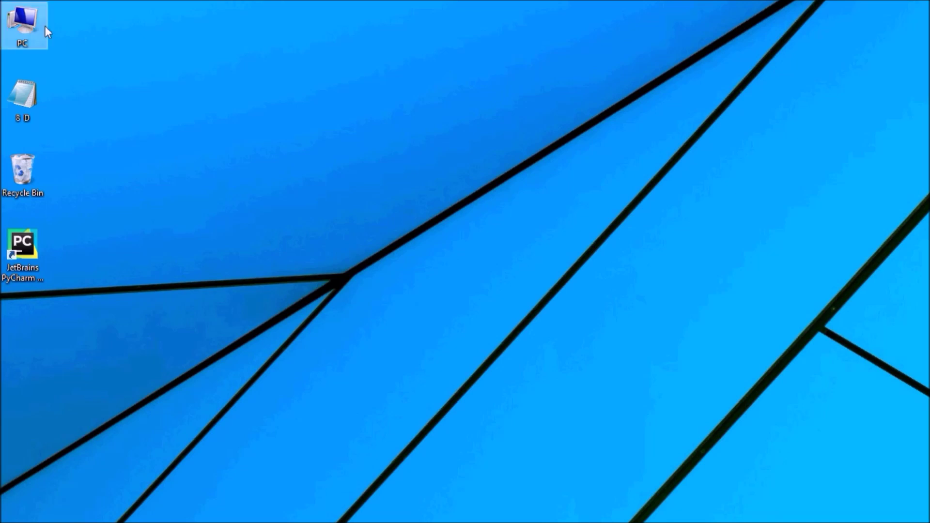
{"action": "right_click", "coordinate": [86, 74]}
{"action": "left_click", "coordinate": [129, 114]}
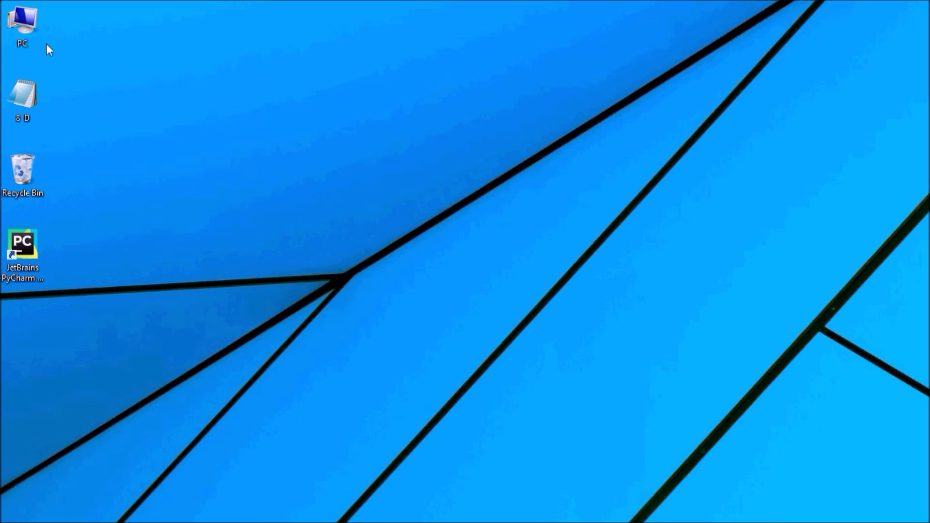
Open Device Manager from the hardware settings in the PC's advanced system properties
{"action": "right_click", "coordinate": [23, 30]}
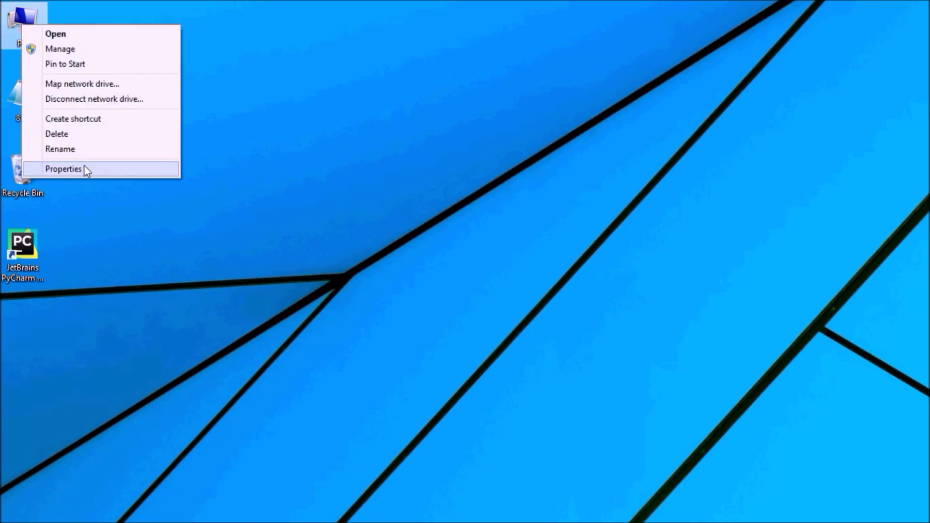
{"action": "left_click", "coordinate": [64, 168]}
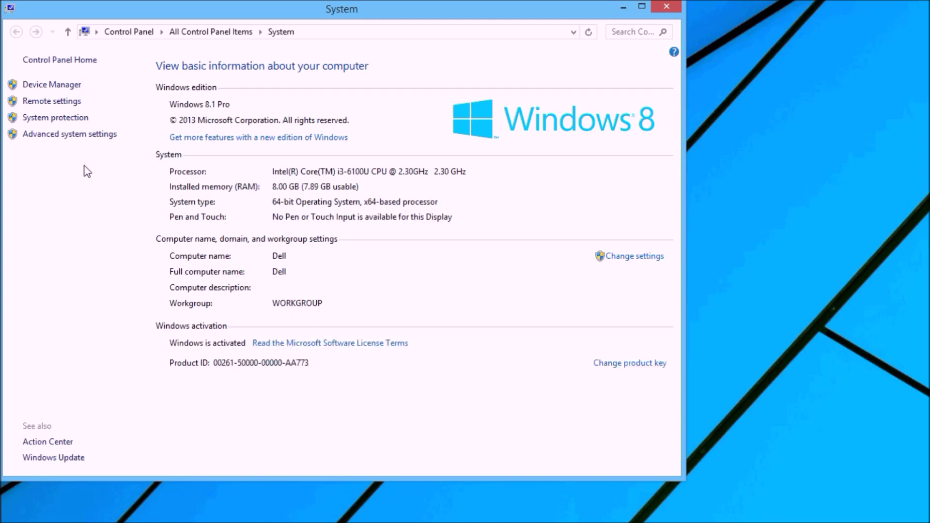
{"action": "left_click", "coordinate": [92, 135]}
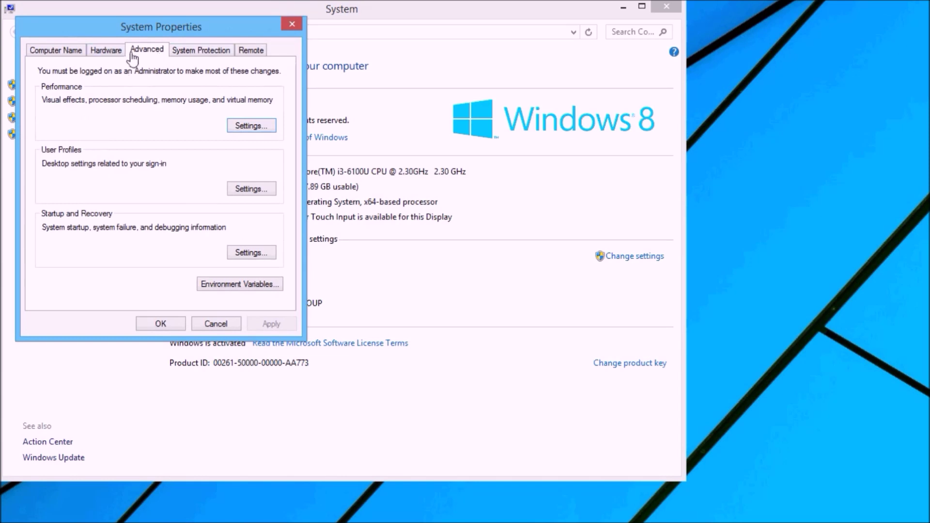
{"action": "left_click", "coordinate": [111, 53]}
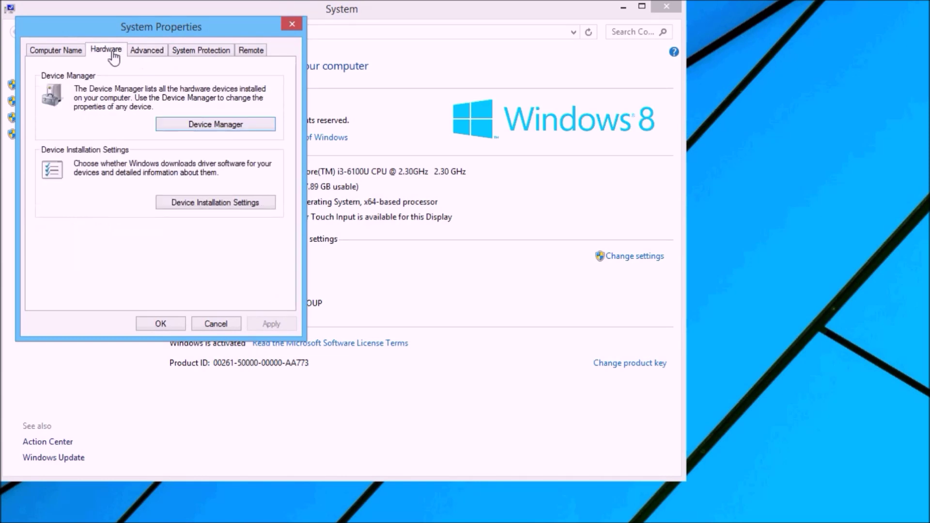
{"action": "left_click", "coordinate": [203, 130]}
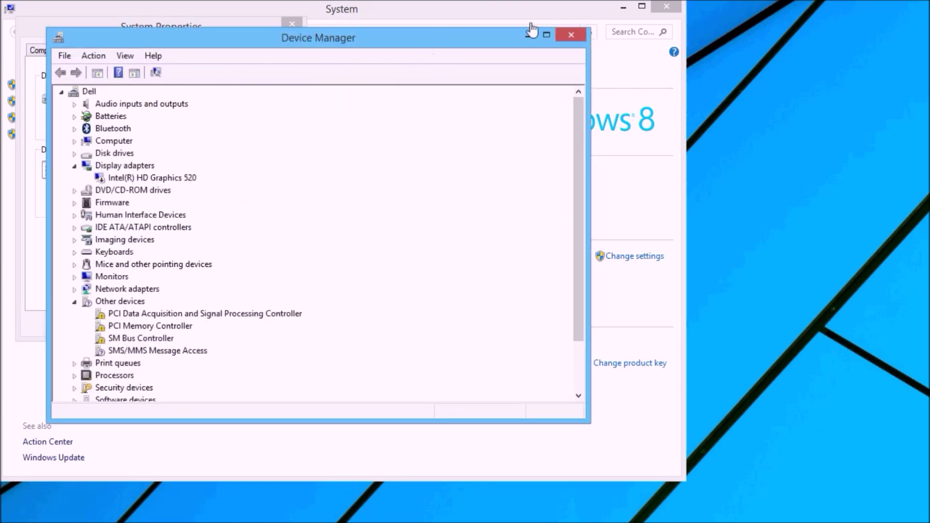
Close the System, System Properties and Device Manager windows
{"action": "left_click", "coordinate": [666, 7]}
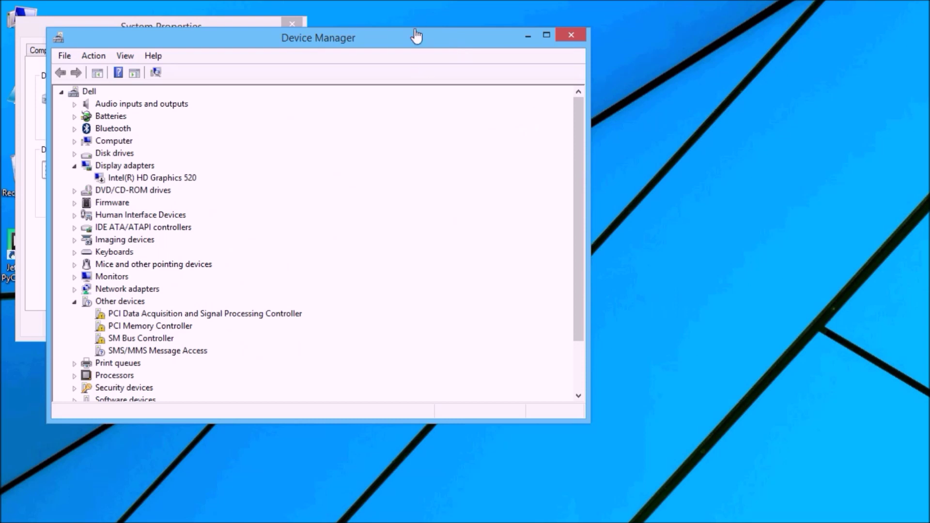
{"action": "left_click_drag", "start_coordinate": [417, 35], "coordinate": [660, 39]}
{"action": "left_click", "coordinate": [292, 24]}
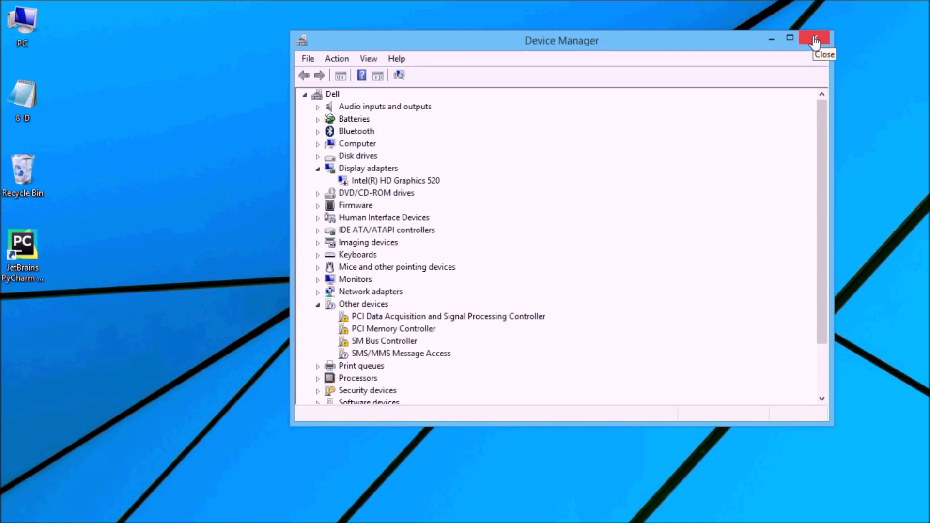
{"action": "left_click", "coordinate": [815, 43]}
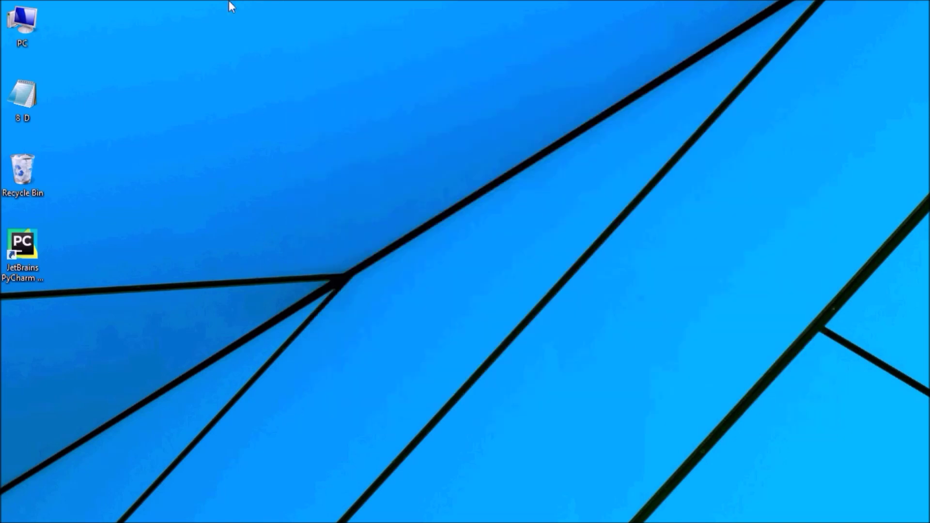
Open Device Manager through the Control Panel from the PC window, and close both windows
{"action": "double_click", "coordinate": [34, 25]}
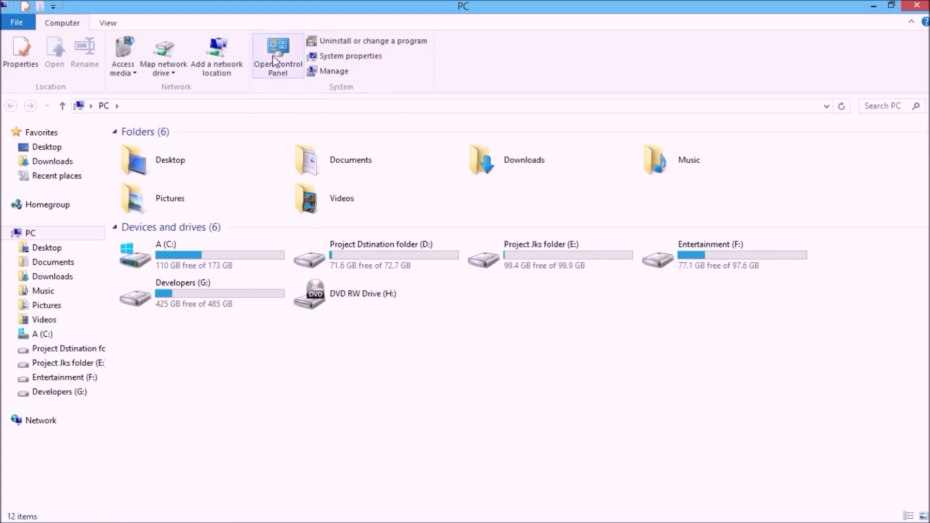
{"action": "left_click", "coordinate": [291, 66]}
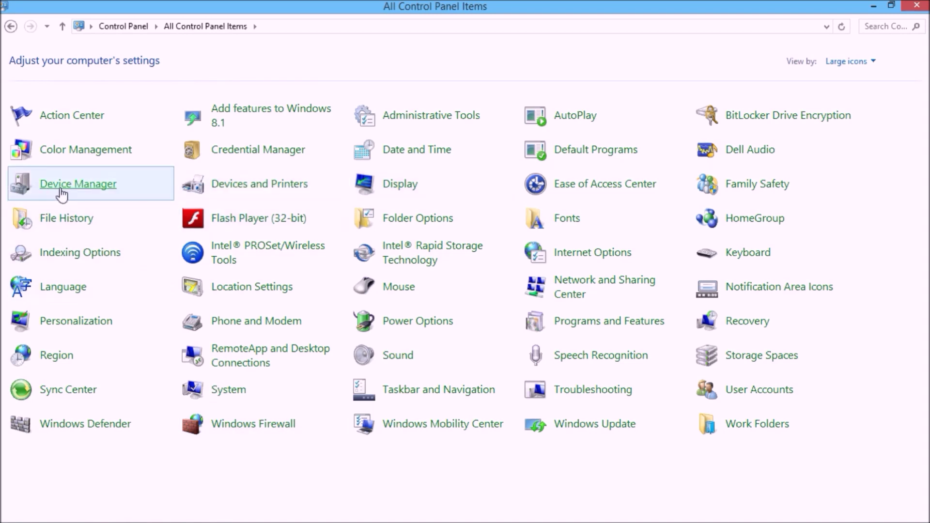
{"action": "left_click", "coordinate": [61, 192]}
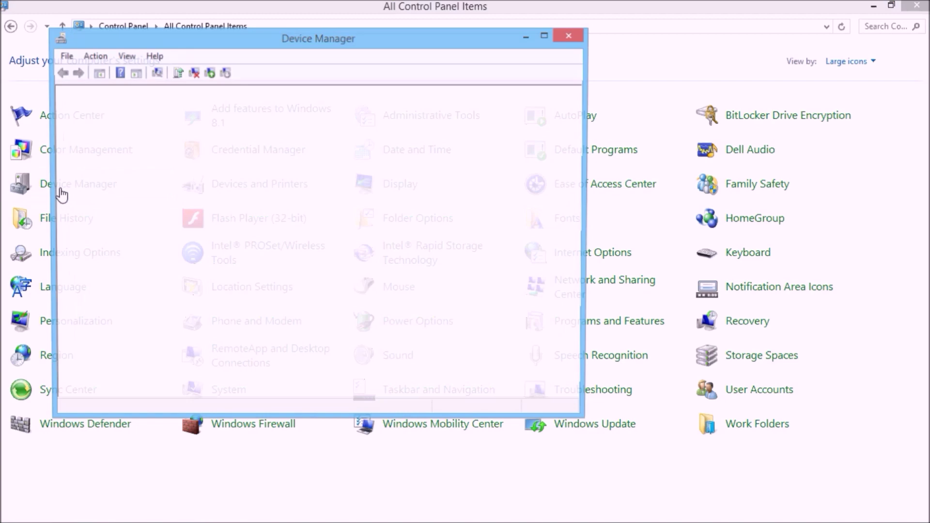
{"action": "left_click_drag", "start_coordinate": [363, 44], "coordinate": [431, 44]}
{"action": "left_click", "coordinate": [873, 6]}
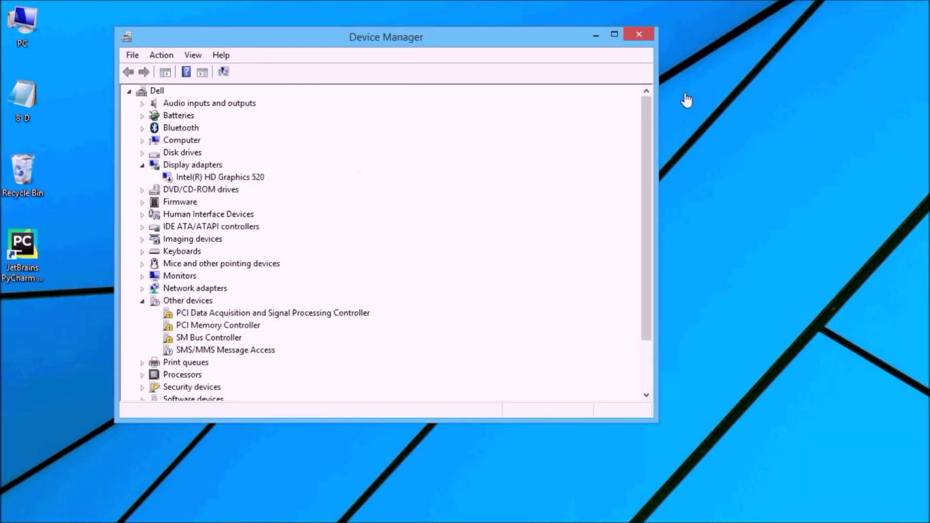
{"action": "left_click", "coordinate": [638, 34]}
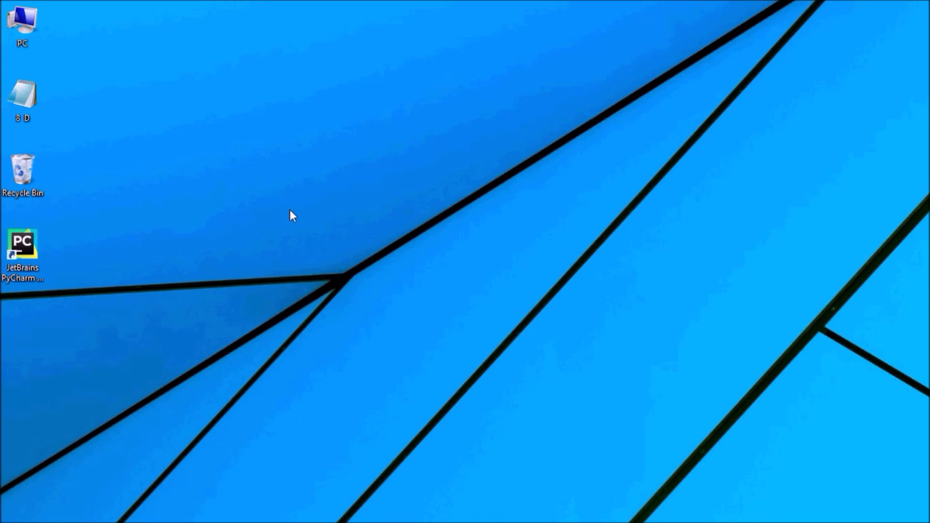
Open Device Manager from the Windows quick-access list of system tools and maximize its window
{"action": "key", "text": "super+x"}
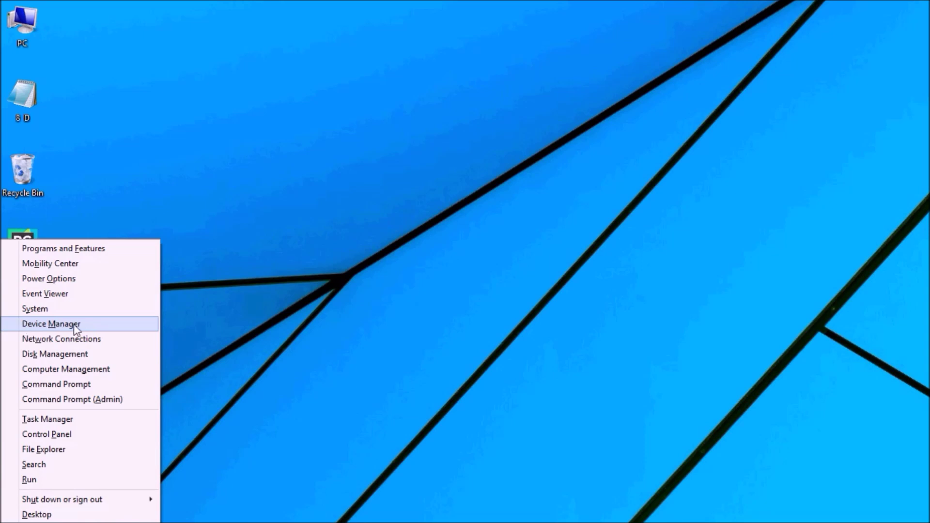
{"action": "left_click", "coordinate": [120, 329]}
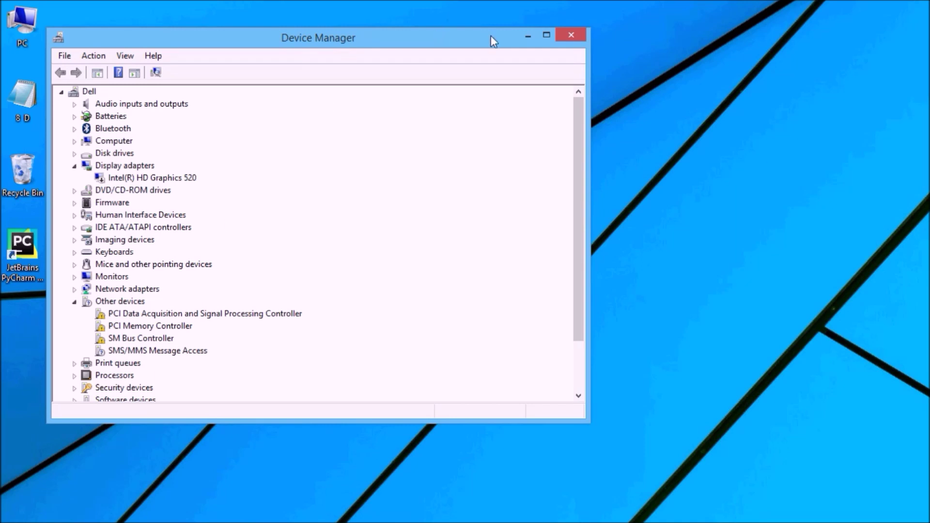
{"action": "left_click", "coordinate": [546, 35]}
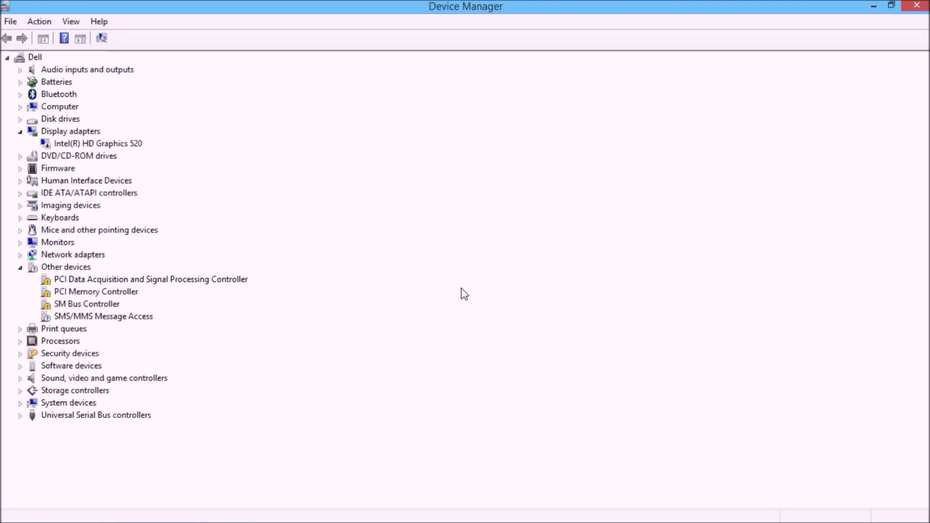
Collapse and expand the Display adapters category several times, leaving its graphics adapter listed
{"action": "left_click", "coordinate": [90, 134]}
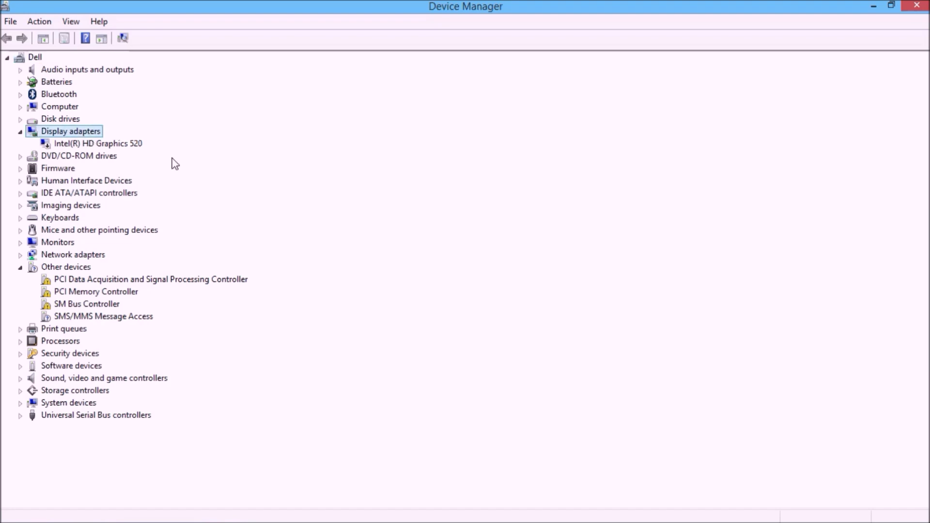
{"action": "double_click", "coordinate": [92, 135]}
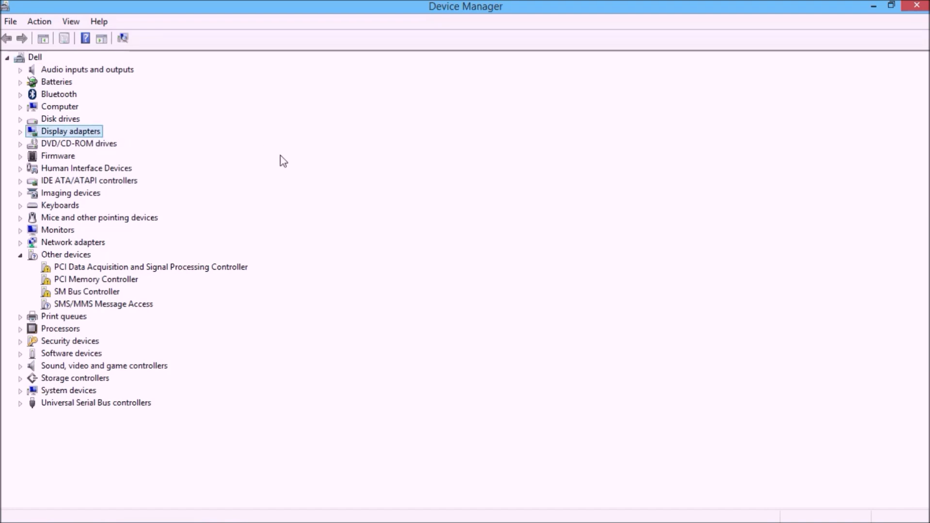
{"action": "double_click", "coordinate": [97, 132]}
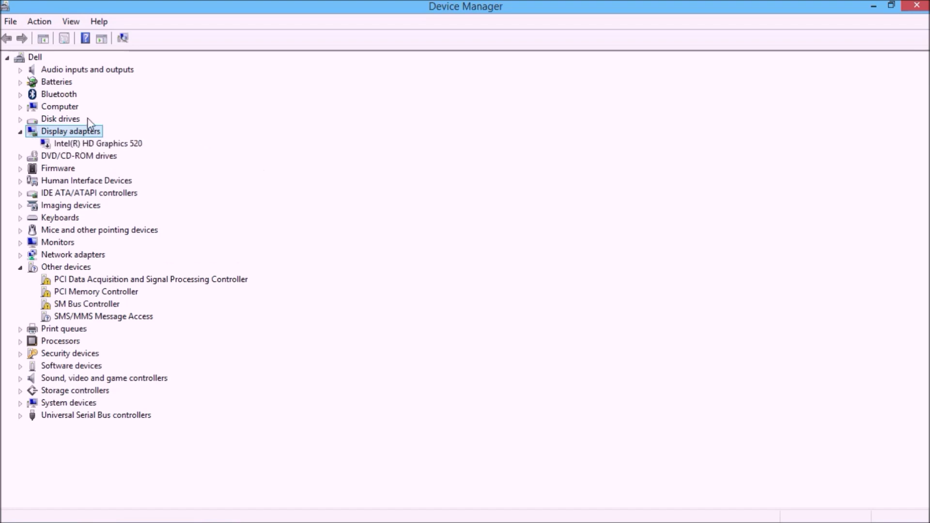
{"action": "double_click", "coordinate": [95, 132]}
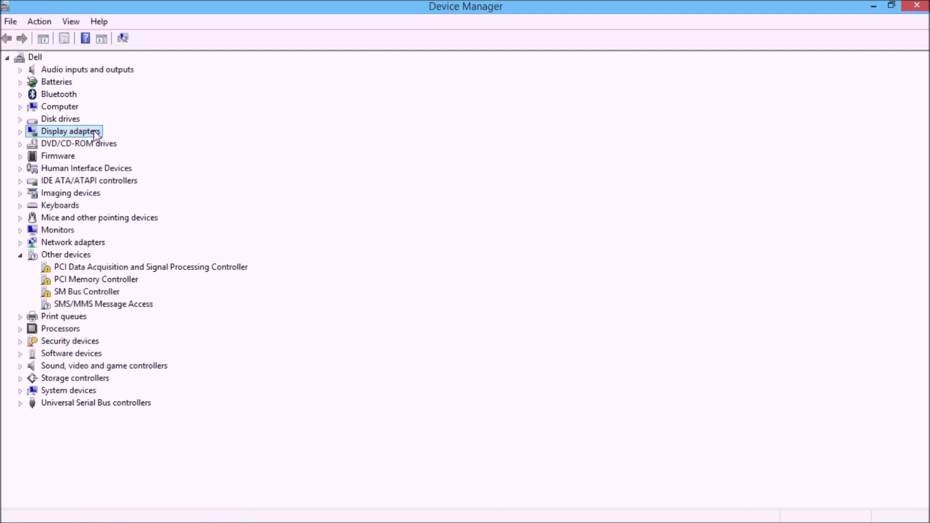
{"action": "double_click", "coordinate": [95, 134]}
{"action": "double_click", "coordinate": [97, 135]}
{"action": "double_click", "coordinate": [96, 134]}
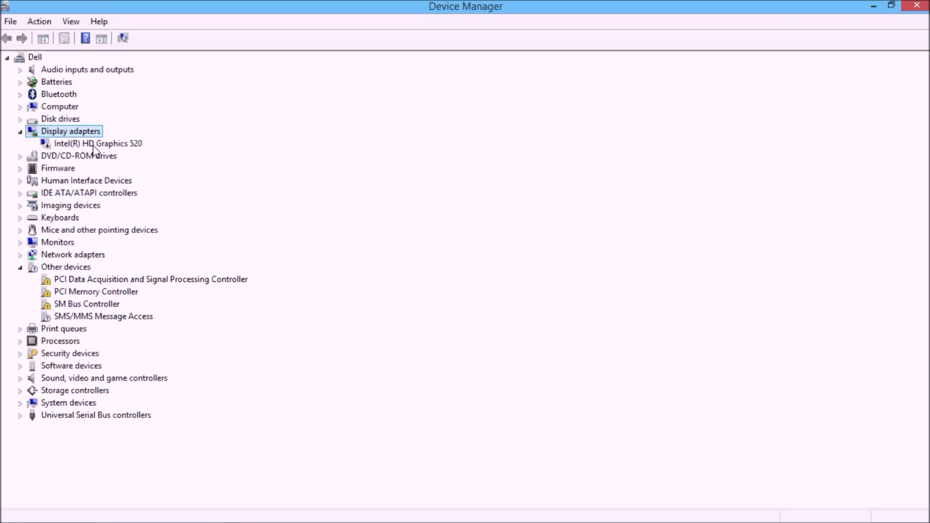
Enable the Intel(R) HD Graphics 520 display adapter and bring up the Start screen to check how the display behaves
{"action": "left_click", "coordinate": [116, 148]}
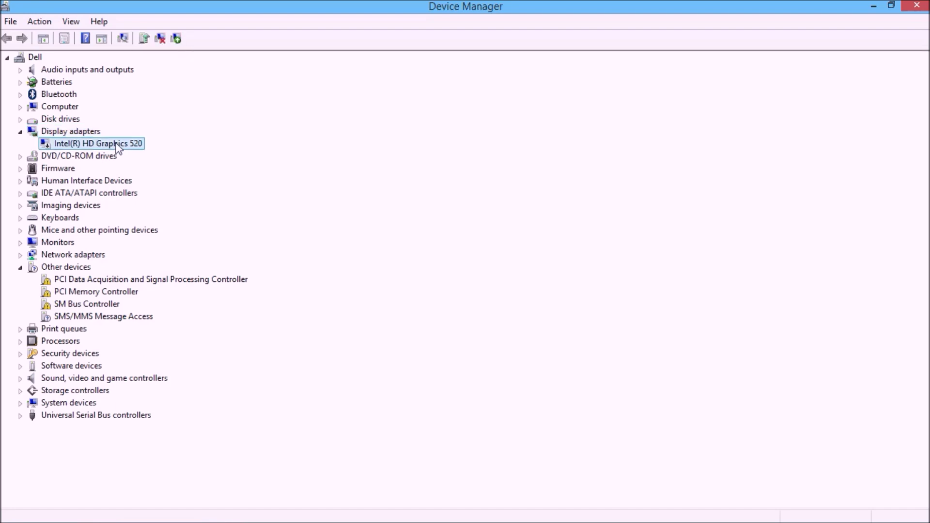
{"action": "right_click", "coordinate": [117, 147]}
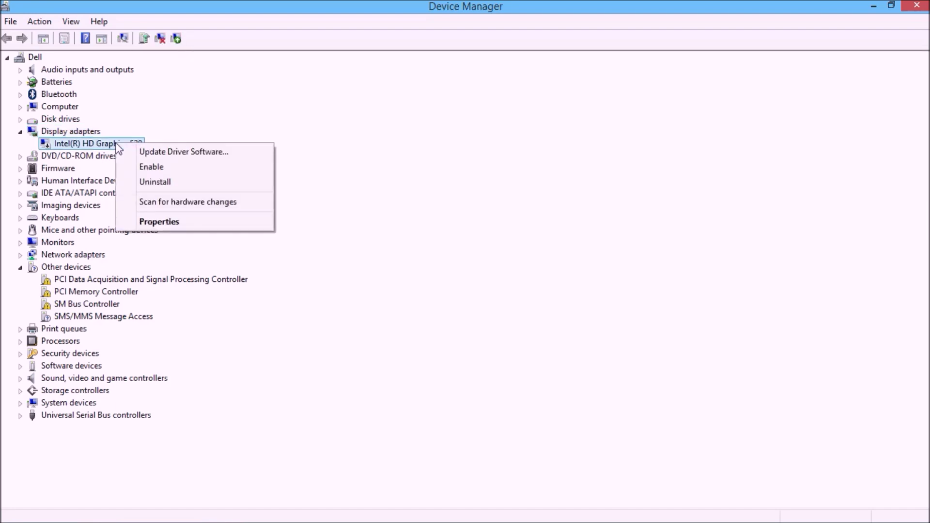
{"action": "left_click", "coordinate": [292, 91]}
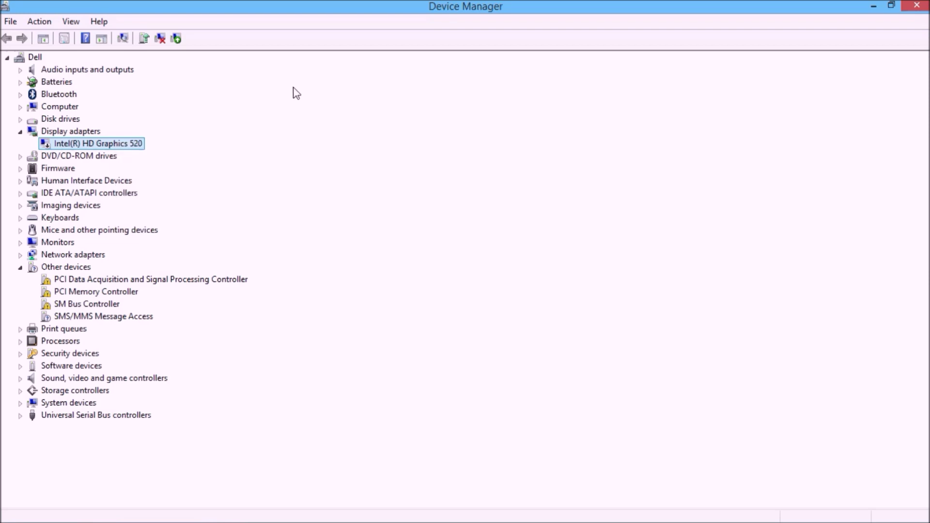
{"action": "right_click", "coordinate": [134, 147]}
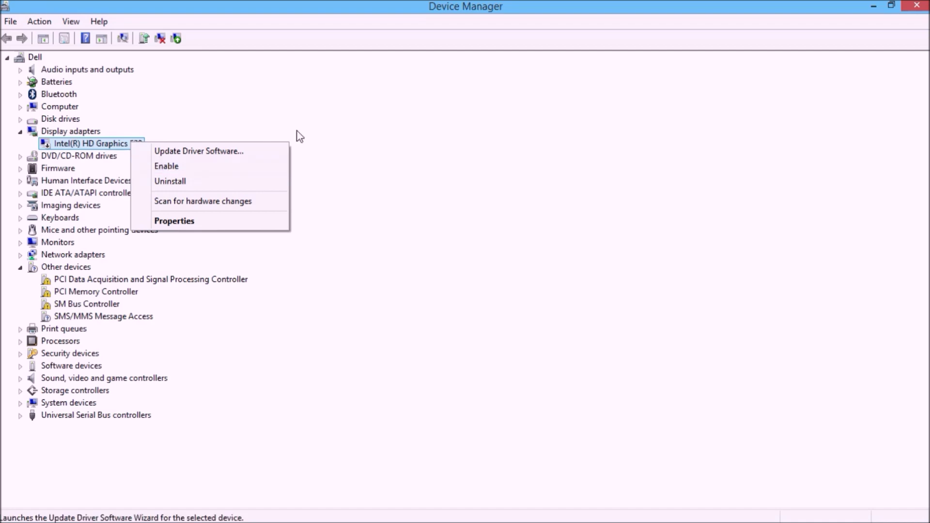
{"action": "left_click", "coordinate": [351, 130]}
{"action": "right_click", "coordinate": [140, 148]}
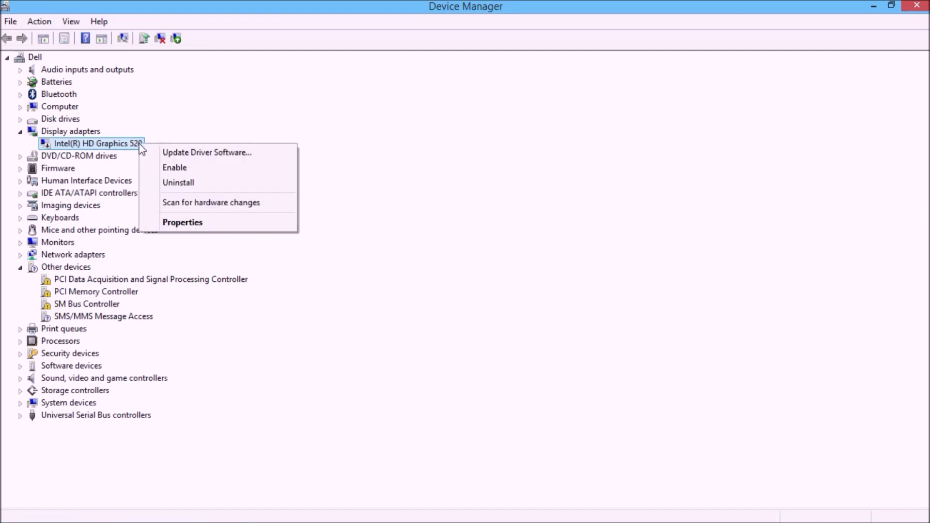
{"action": "left_click", "coordinate": [176, 168]}
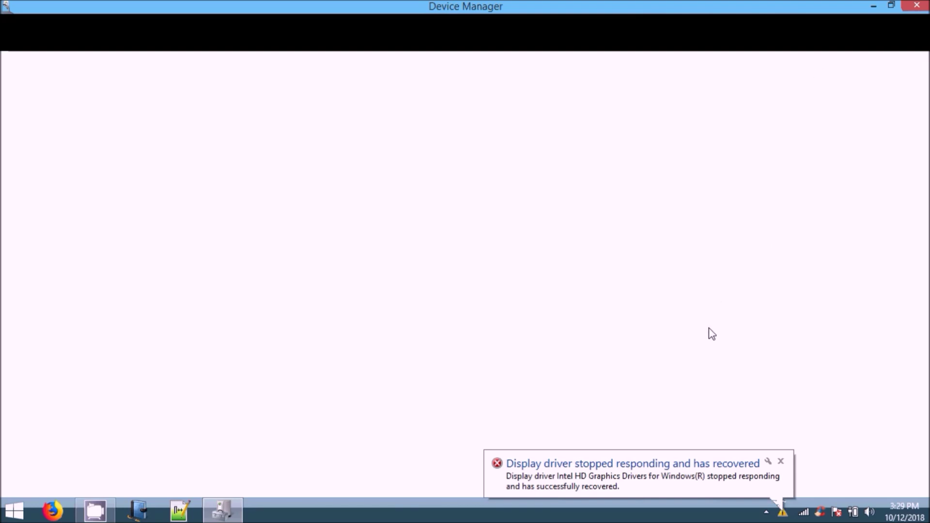
{"action": "double_click", "coordinate": [867, 6]}
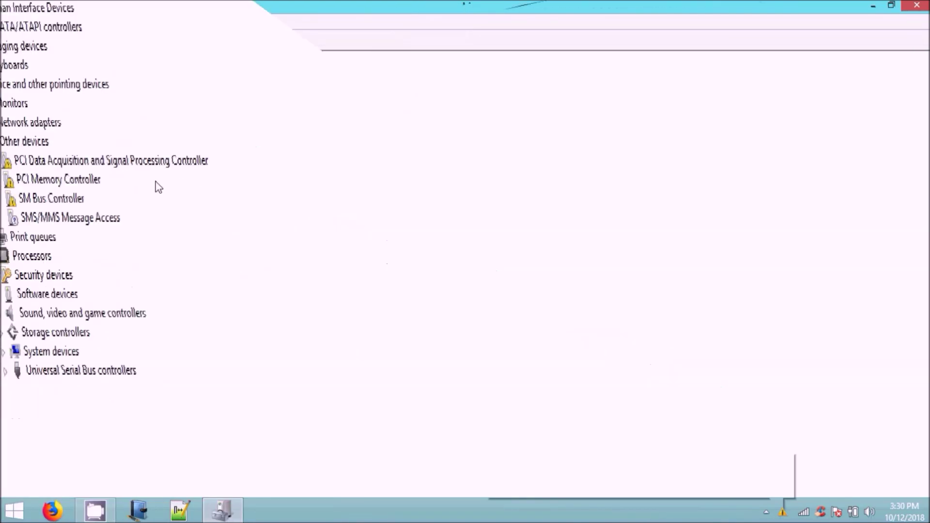
{"action": "key", "text": "super"}
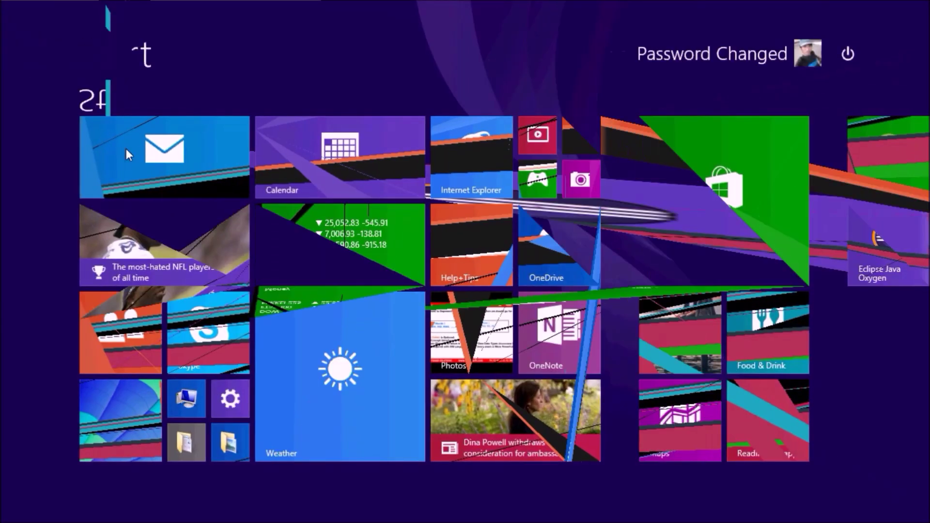
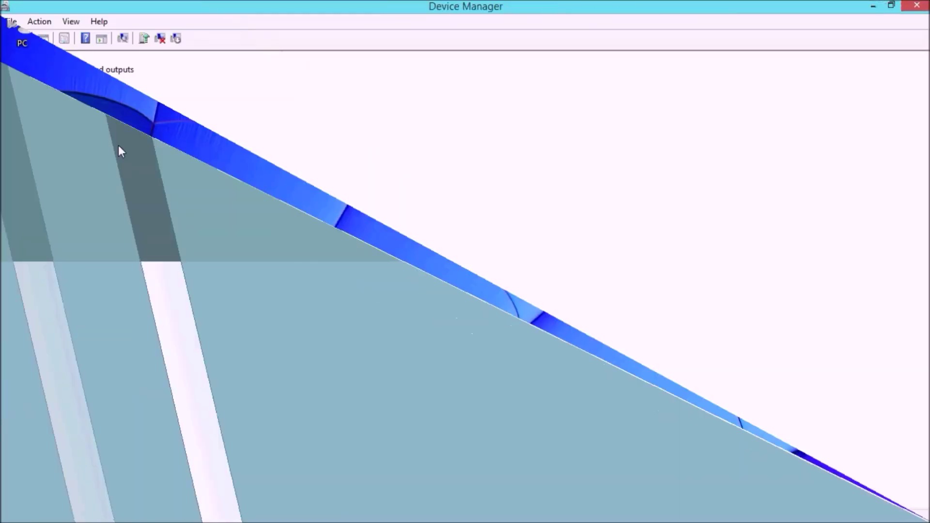
Disable the Intel(R) HD Graphics 520 display adapter and confirm the action
{"action": "right_click", "coordinate": [119, 145]}
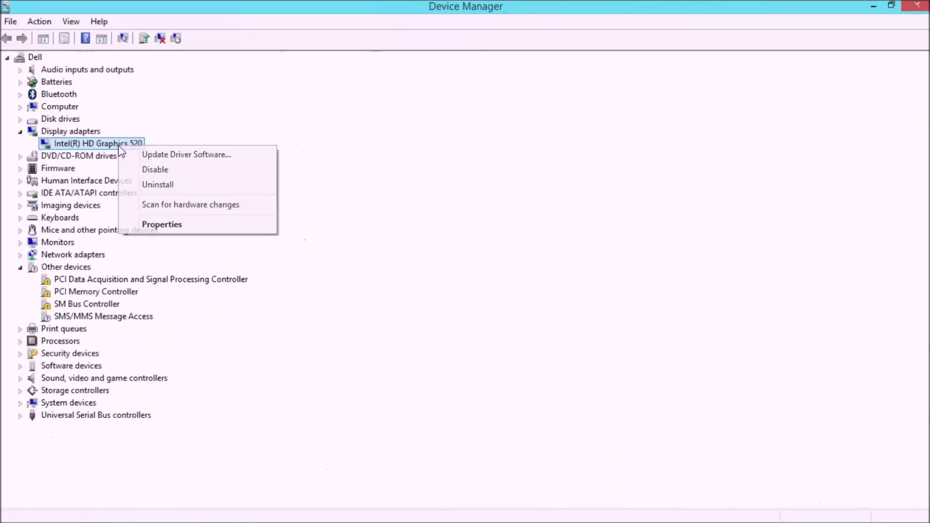
{"action": "left_click", "coordinate": [148, 170]}
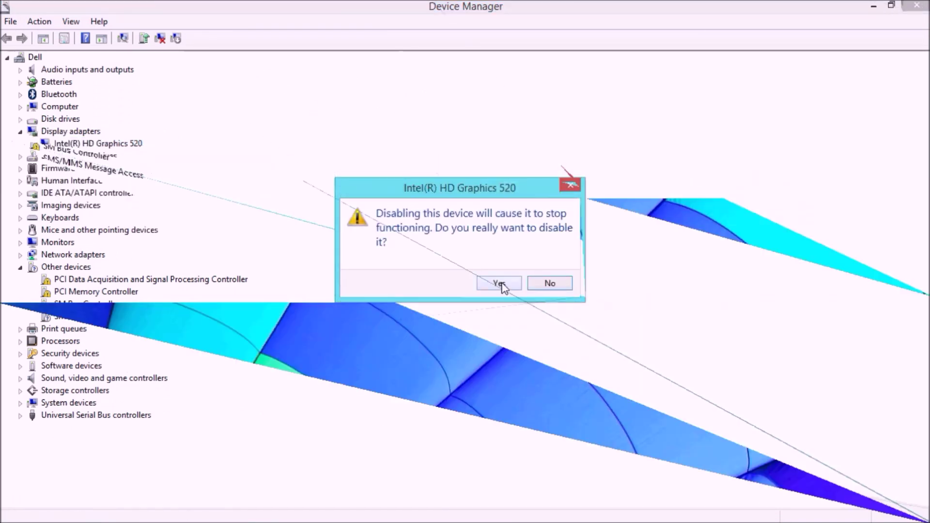
{"action": "left_click", "coordinate": [500, 283]}
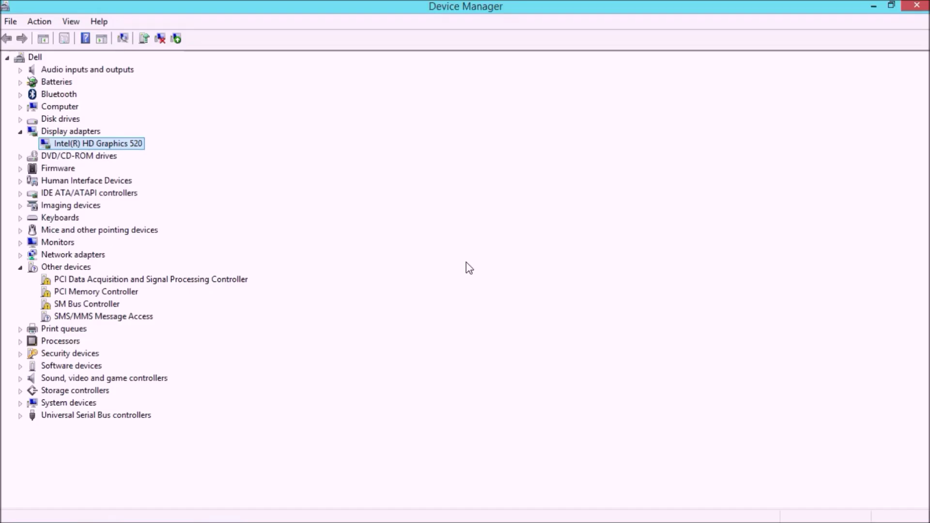
Review the actions available for the Intel(R) HD Graphics 520 adapter without choosing one, and close Device Manager
{"action": "mouse_move", "coordinate": [921, 6]}
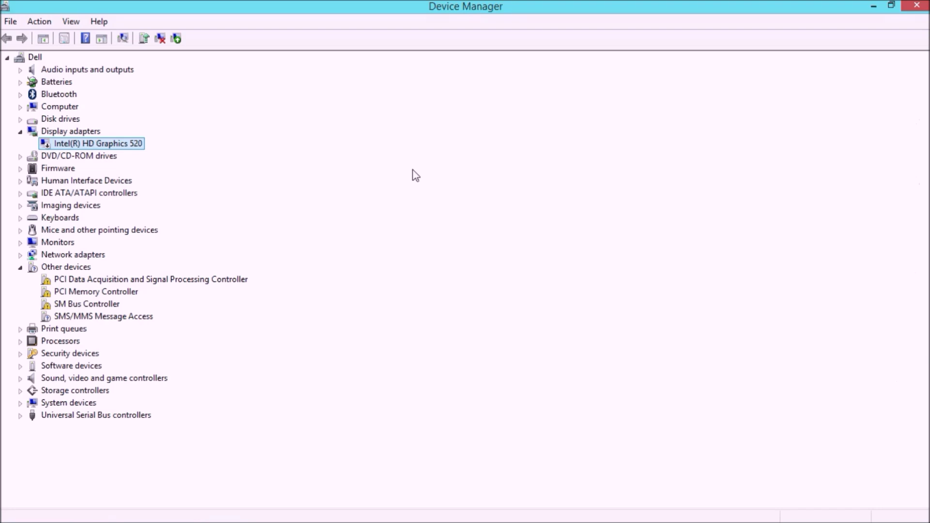
{"action": "right_click", "coordinate": [130, 145]}
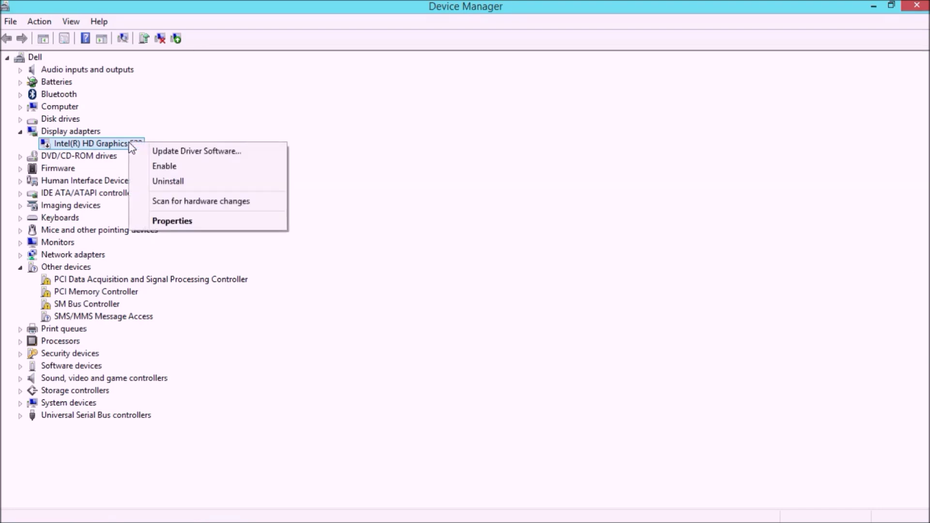
{"action": "left_click", "coordinate": [216, 135]}
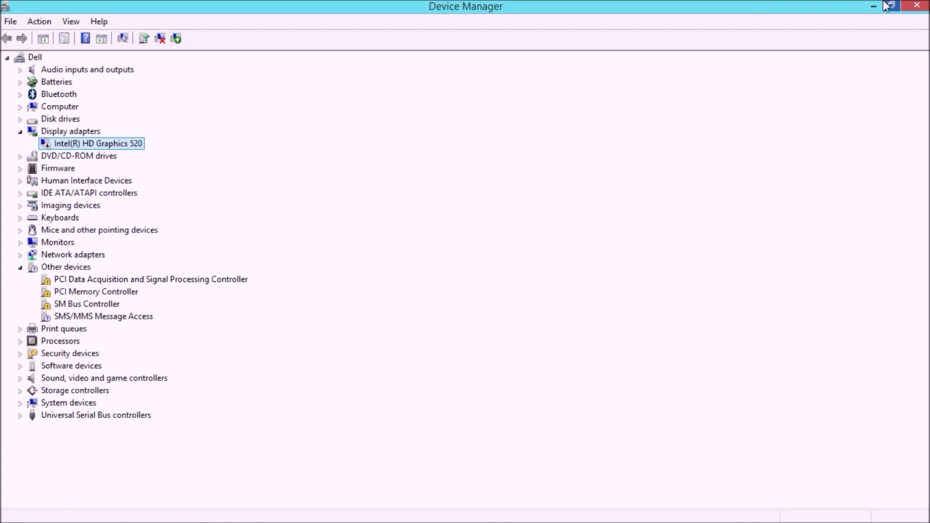
{"action": "left_click", "coordinate": [916, 6]}
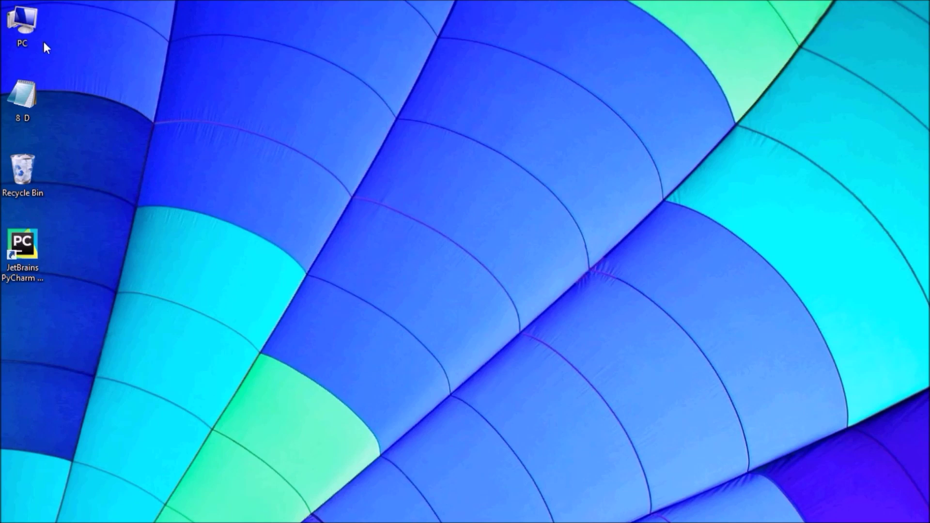
Open Device Manager through the Control Panel, starting from the PC window
{"action": "double_click", "coordinate": [23, 25]}
{"action": "left_click", "coordinate": [295, 54]}
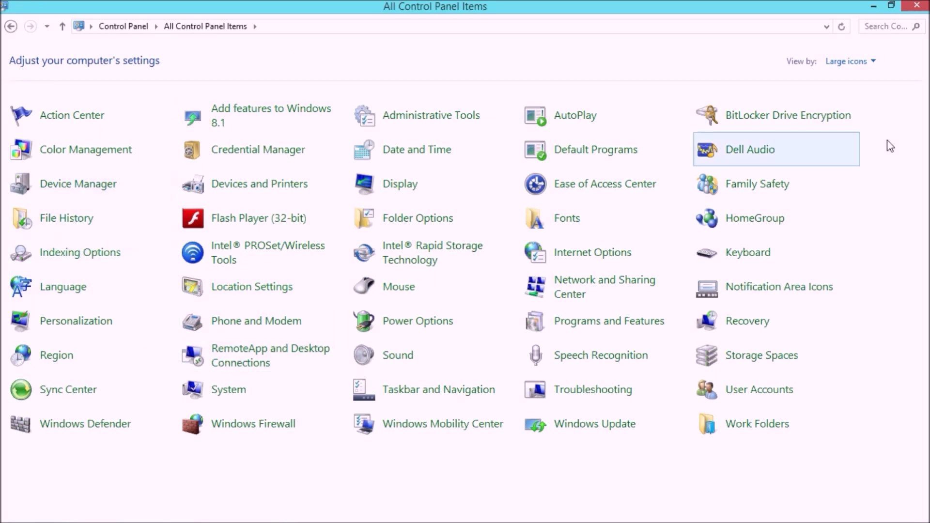
{"action": "left_click", "coordinate": [78, 194]}
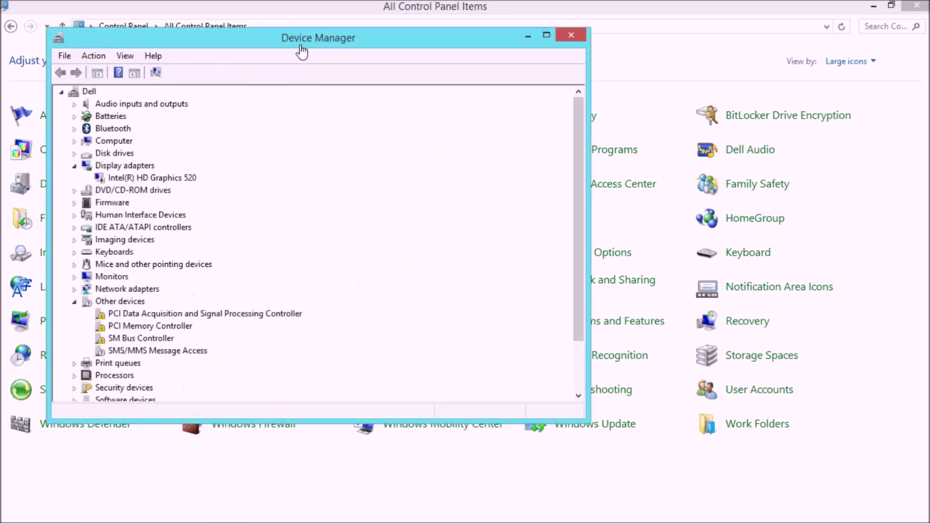
Enable the Intel(R) HD Graphics 520 adapter listed under Display adapters
{"action": "double_click", "coordinate": [147, 168]}
{"action": "double_click", "coordinate": [148, 170]}
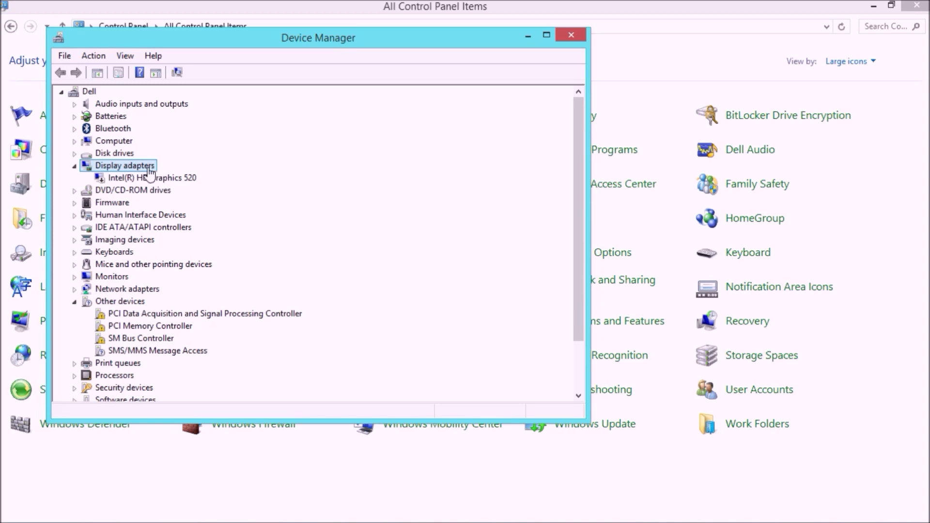
{"action": "double_click", "coordinate": [150, 169]}
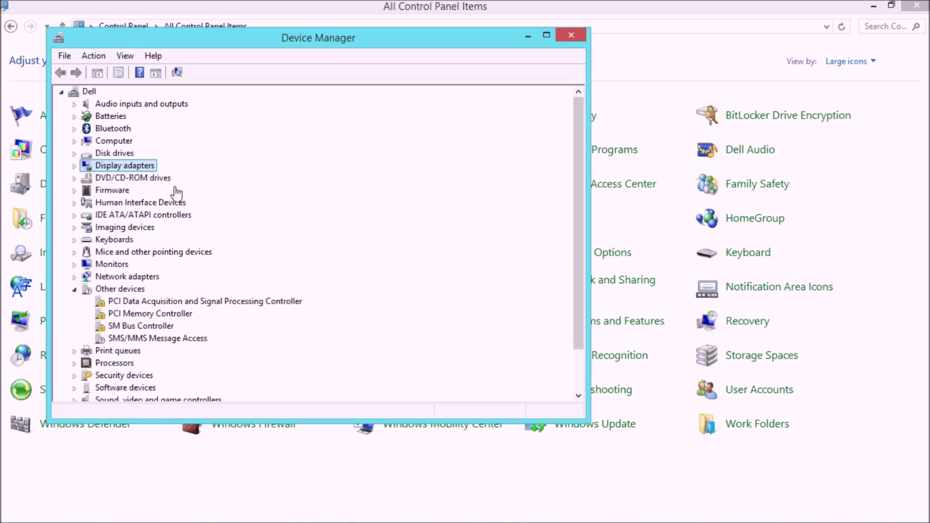
{"action": "double_click", "coordinate": [151, 168]}
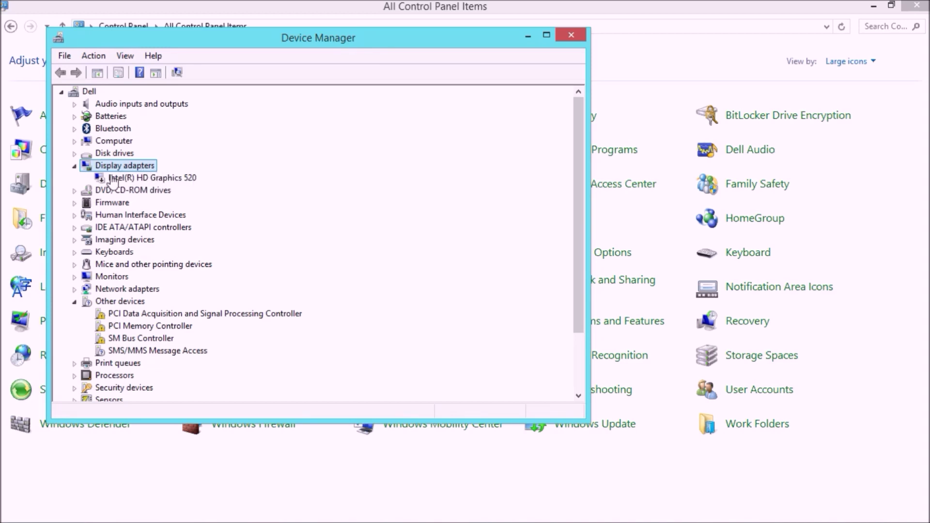
{"action": "left_click", "coordinate": [174, 179]}
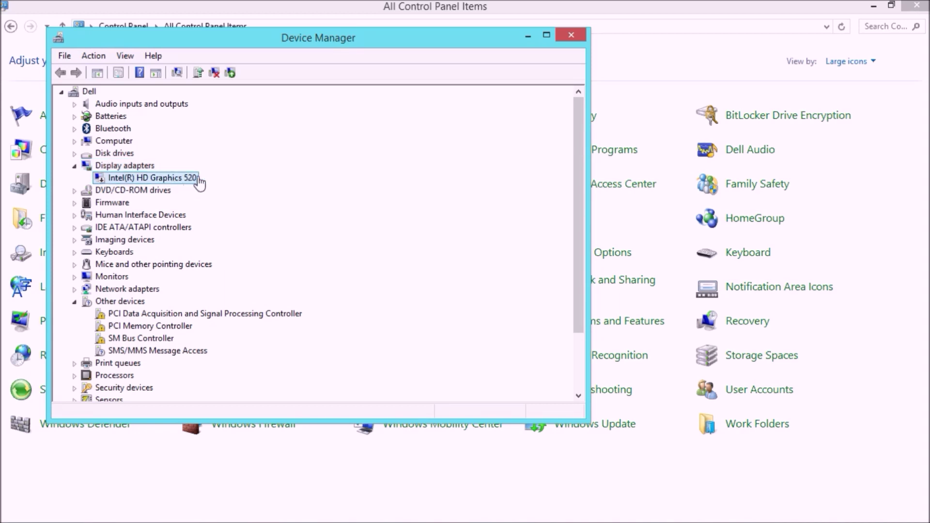
{"action": "right_click", "coordinate": [183, 183]}
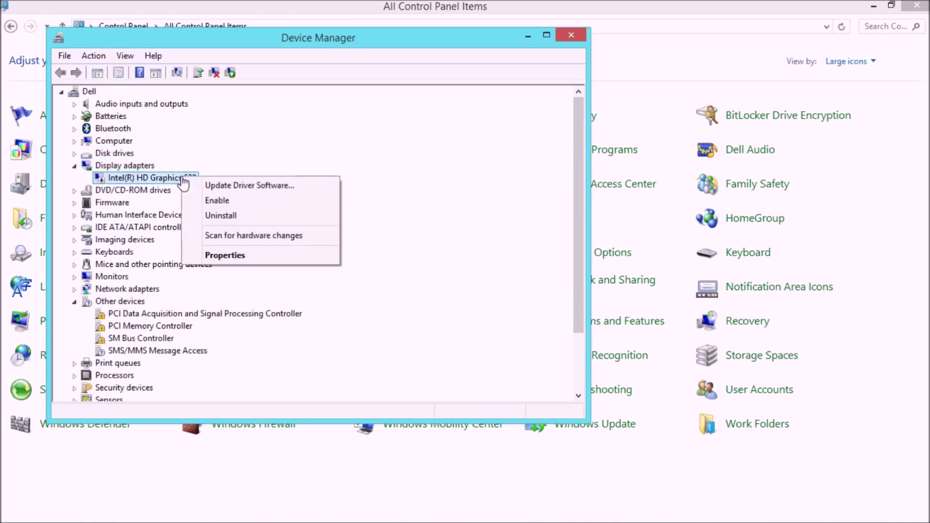
{"action": "left_click", "coordinate": [227, 203]}
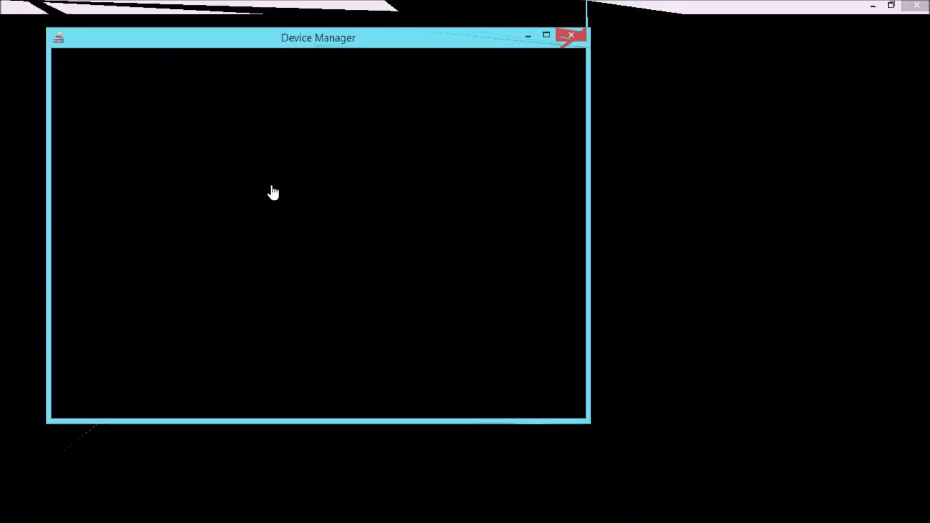
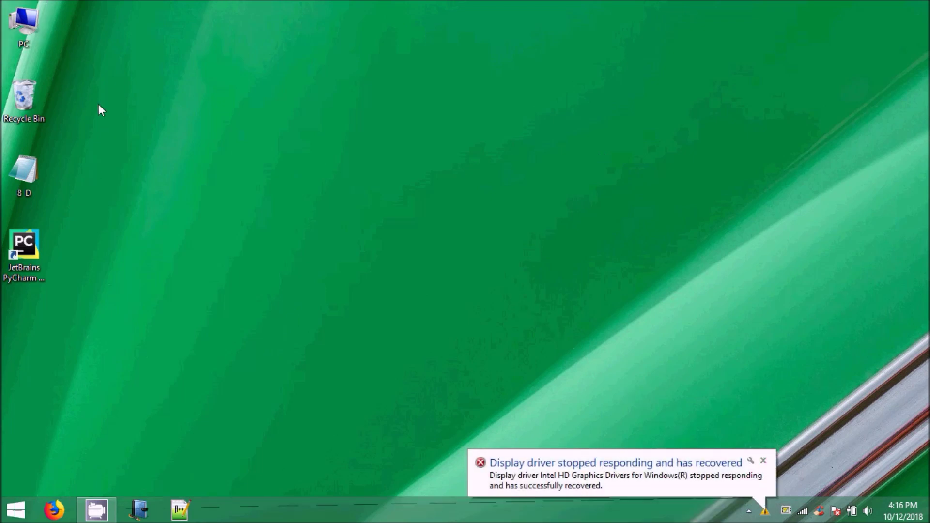
Open Power Options through the Control Panel, starting from the PC window
{"action": "double_click", "coordinate": [30, 28]}
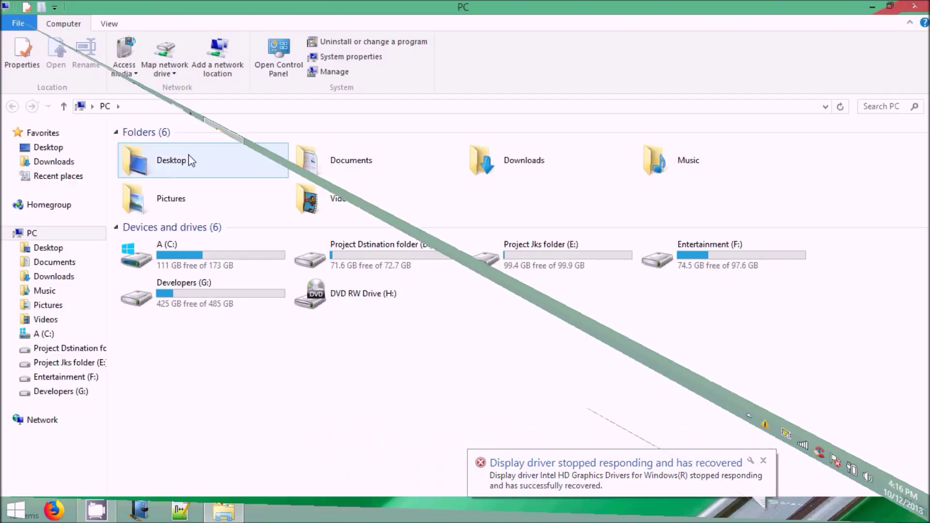
{"action": "left_click", "coordinate": [280, 66]}
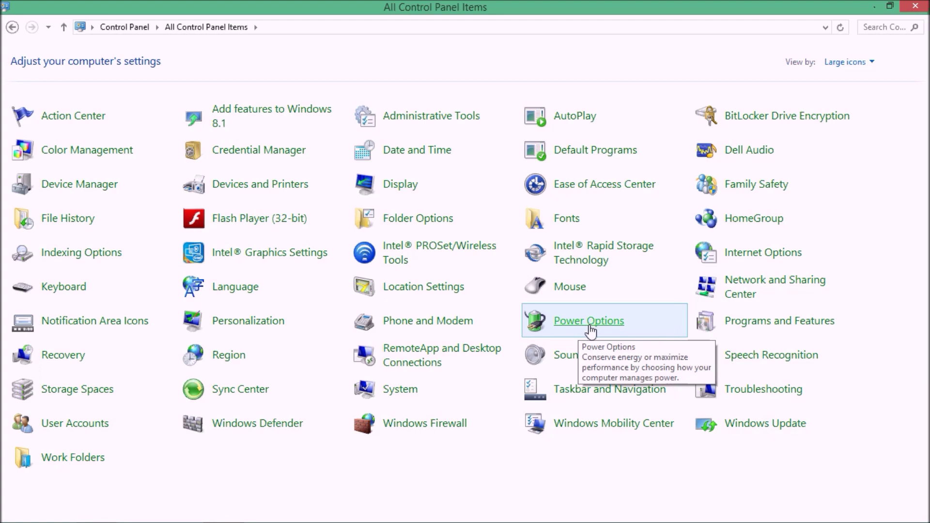
{"action": "left_click", "coordinate": [589, 322]}
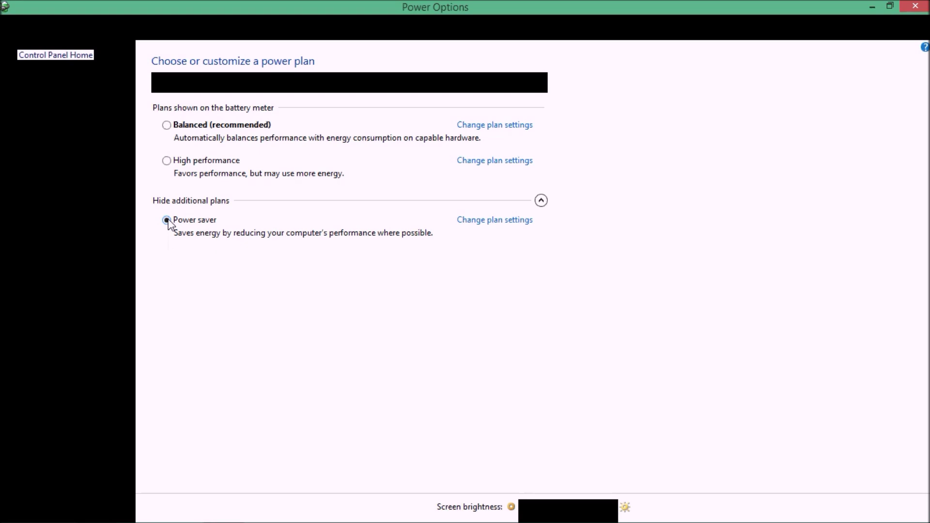
Try the High performance and Power saver plans, set the power plan to Balanced (recommended), and close Power Options
{"action": "left_click", "coordinate": [166, 160]}
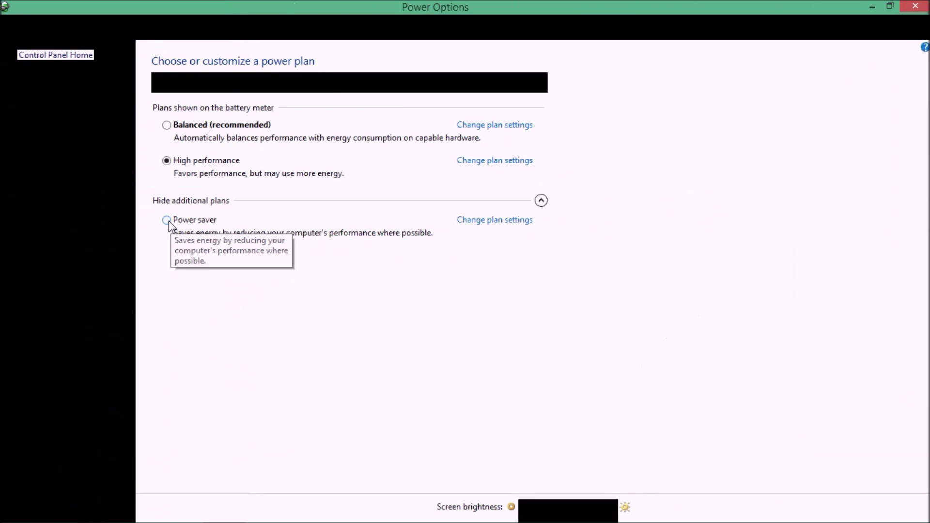
{"action": "left_click", "coordinate": [167, 220]}
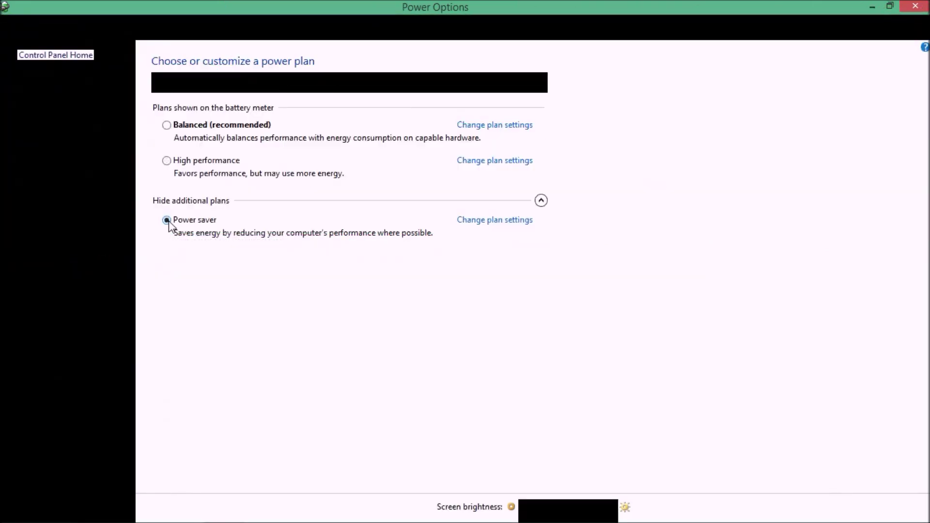
{"action": "left_click", "coordinate": [167, 126]}
{"action": "left_click", "coordinate": [912, 6]}
Check the display by opening and closing the Entertainment (F:) drive, and refresh the desktop
{"action": "double_click", "coordinate": [19, 19]}
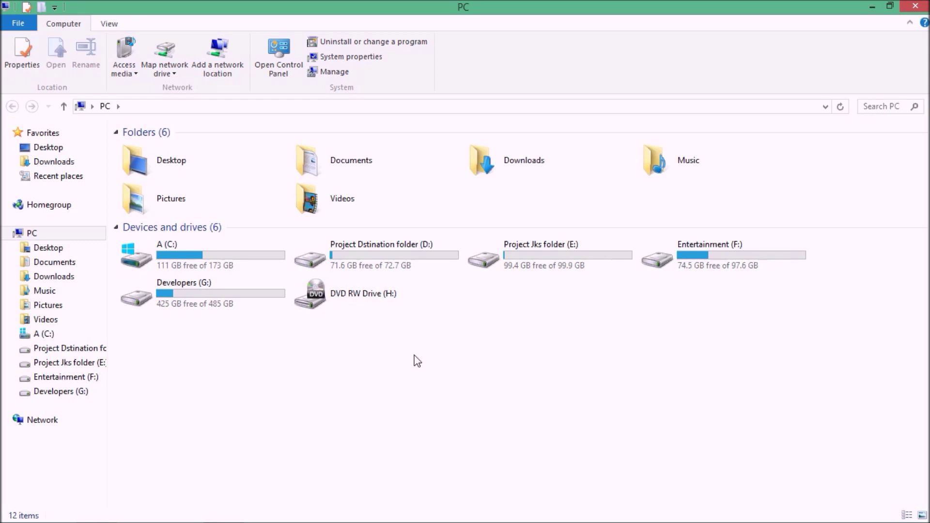
{"action": "double_click", "coordinate": [713, 265]}
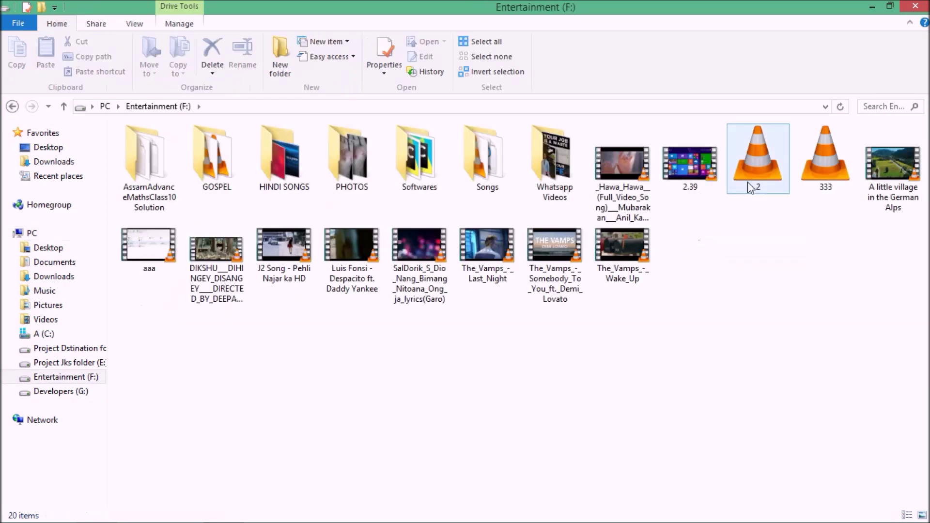
{"action": "left_click", "coordinate": [914, 7]}
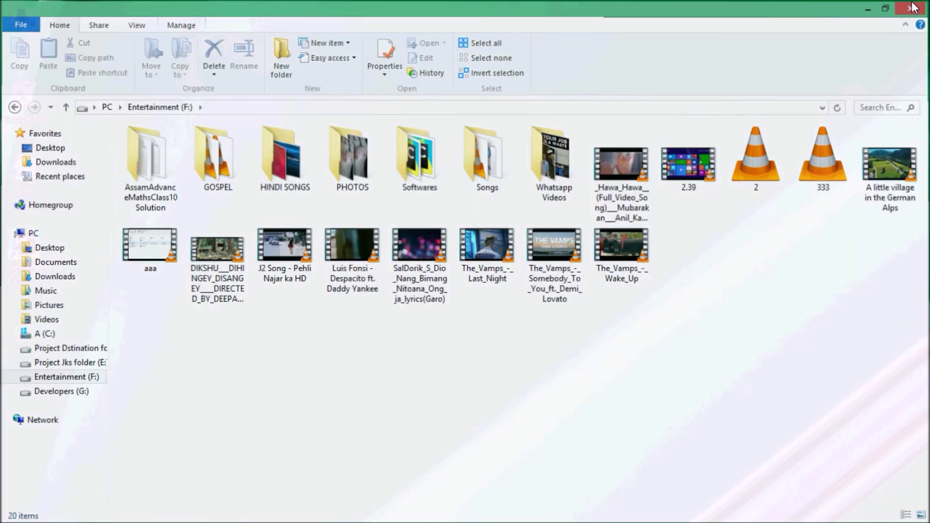
{"action": "right_click", "coordinate": [543, 101]}
{"action": "left_click", "coordinate": [577, 140]}
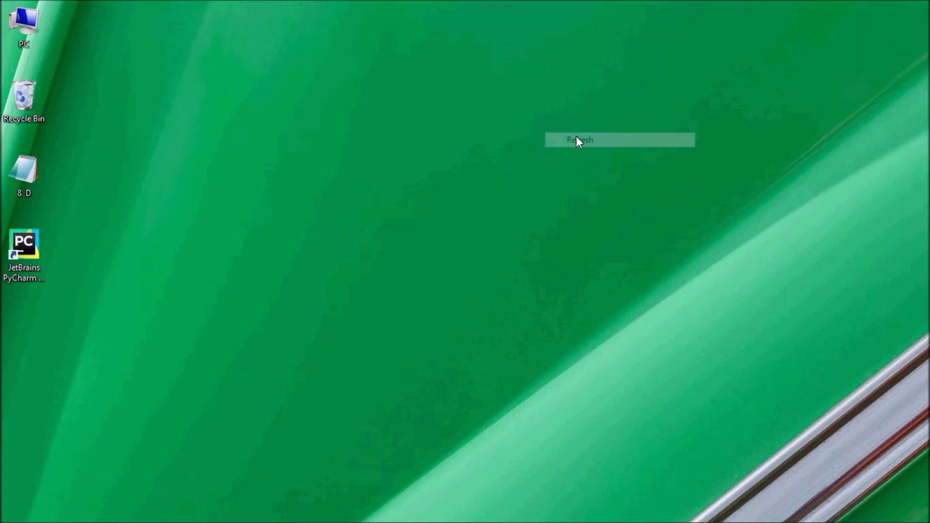
Reopen Power Options through the Control Panel to check the selected power plan, and close it
{"action": "double_click", "coordinate": [41, 27]}
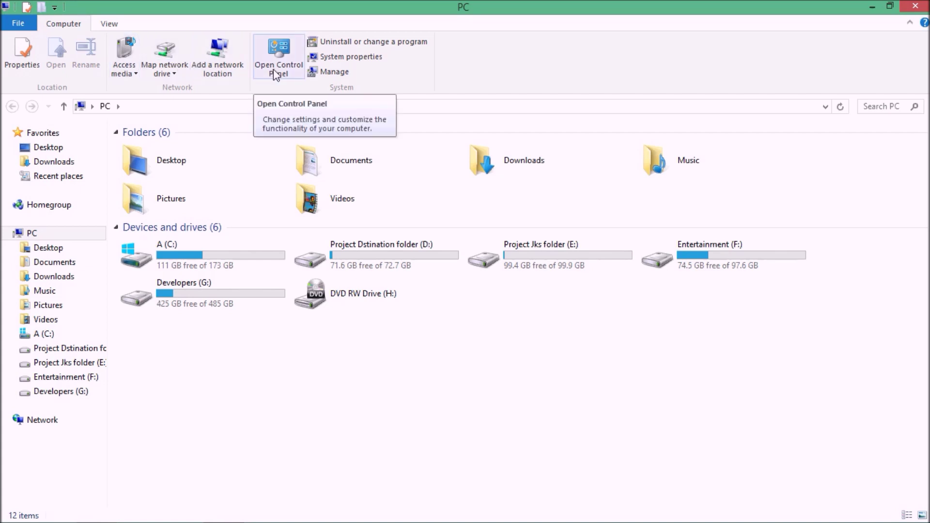
{"action": "left_click", "coordinate": [274, 70]}
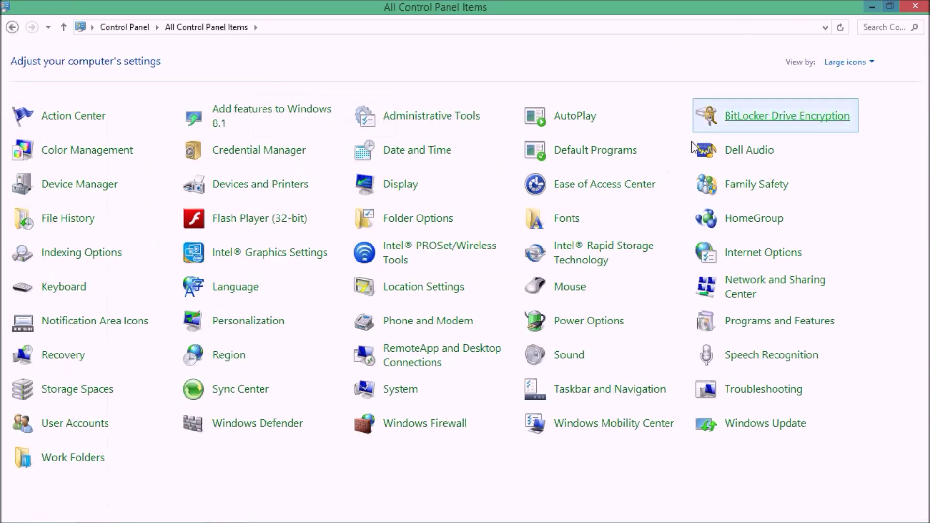
{"action": "left_click", "coordinate": [585, 322]}
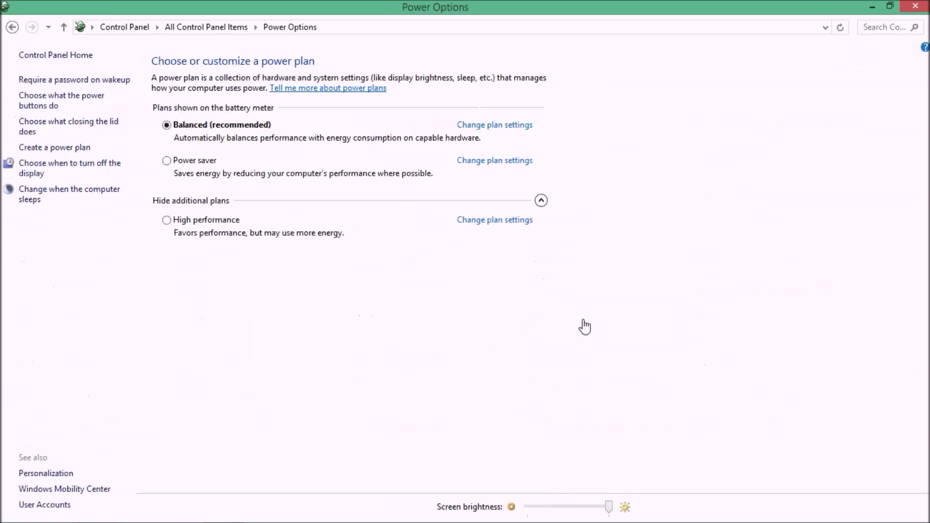
{"action": "left_click", "coordinate": [920, 6]}
Open the full power plan settings from the battery status flyout
{"action": "mouse_move", "coordinate": [714, 467]}
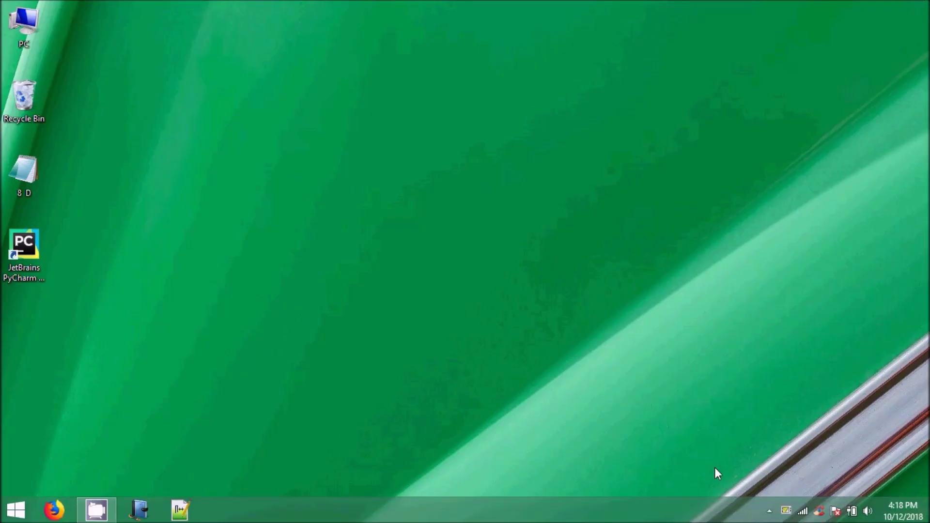
{"action": "left_click", "coordinate": [851, 511]}
{"action": "left_click", "coordinate": [852, 513]}
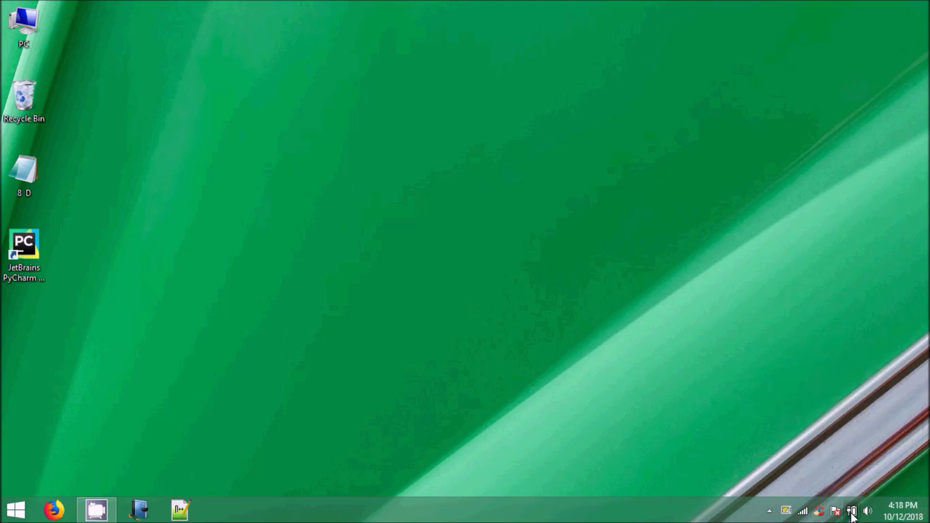
{"action": "left_click", "coordinate": [851, 512]}
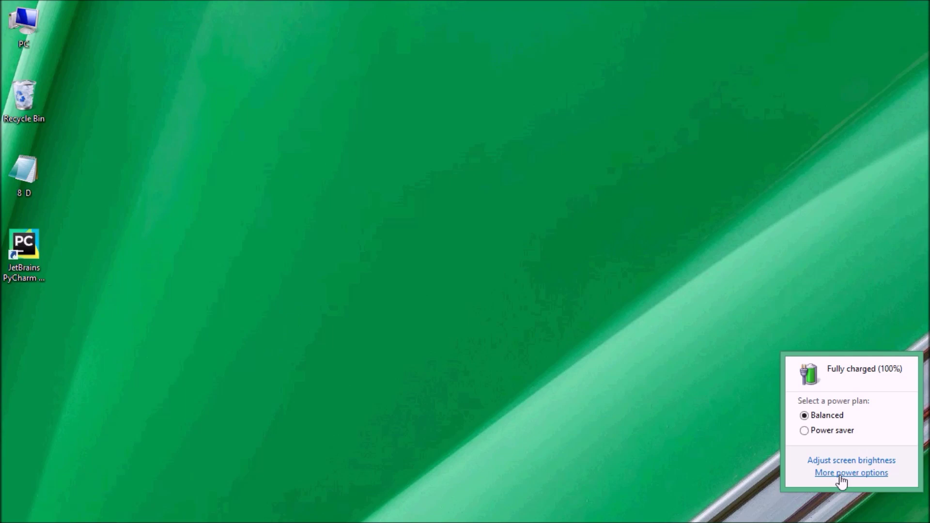
{"action": "left_click", "coordinate": [876, 473]}
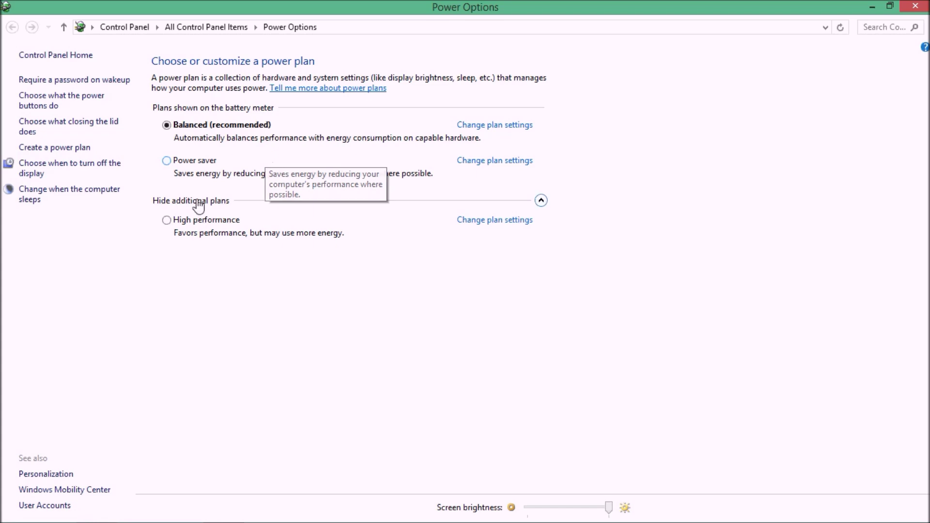
Try the High performance and Power saver plans, return to Balanced (recommended), and close the power settings
{"action": "left_click", "coordinate": [167, 220]}
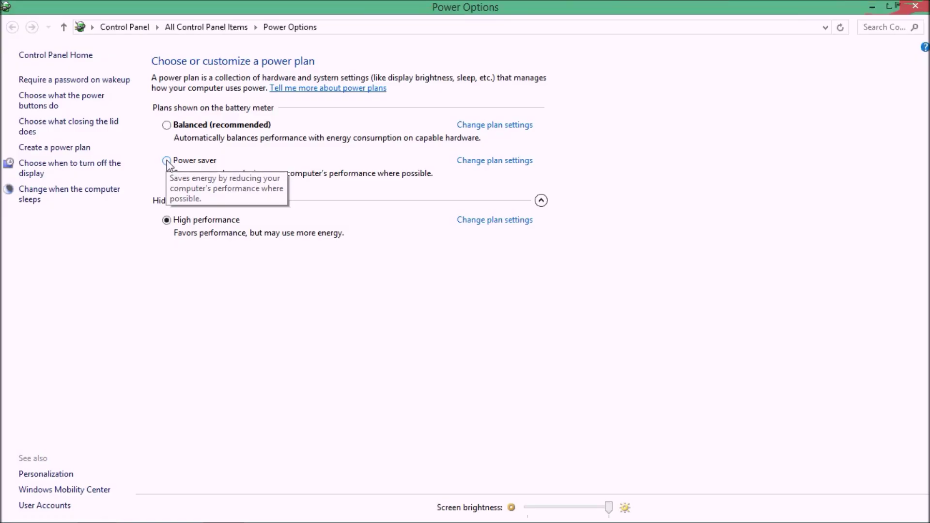
{"action": "left_click", "coordinate": [166, 160]}
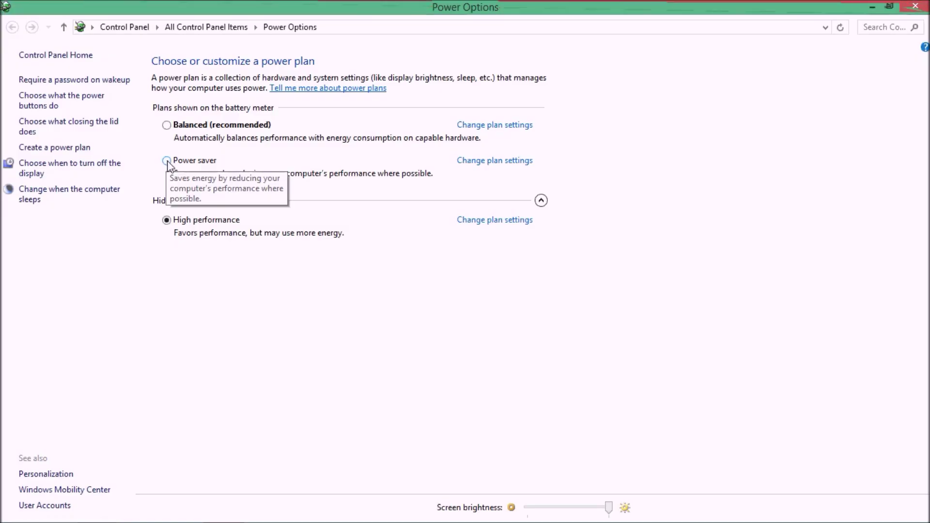
{"action": "left_click", "coordinate": [167, 125]}
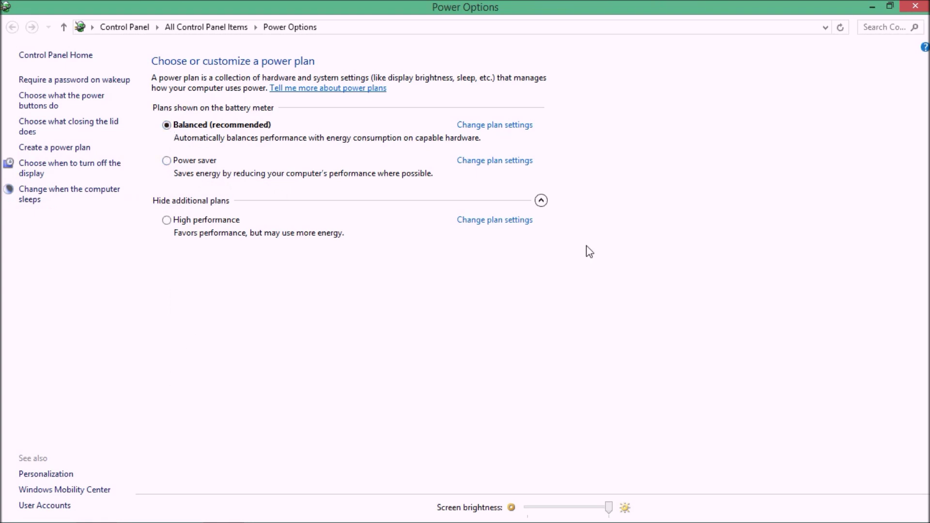
{"action": "left_click", "coordinate": [911, 6]}
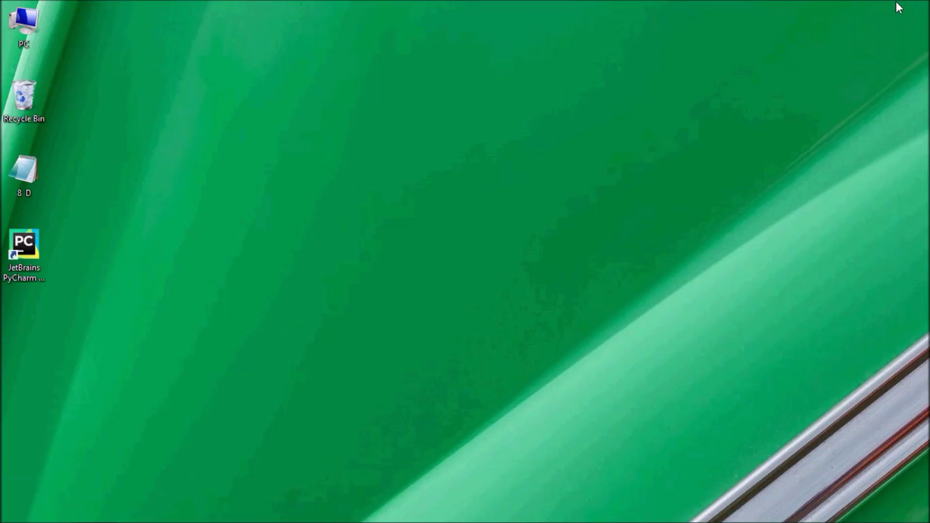
Check the display by opening and closing the PC window and refreshing the desktop several times
{"action": "double_click", "coordinate": [29, 16]}
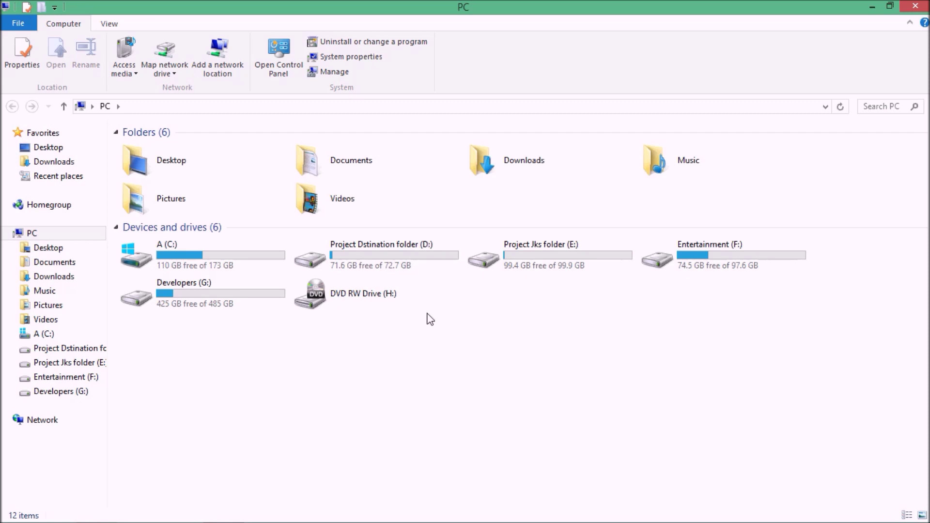
{"action": "left_click", "coordinate": [912, 6]}
{"action": "right_click", "coordinate": [512, 106]}
{"action": "left_click", "coordinate": [560, 146]}
{"action": "right_click", "coordinate": [561, 146]}
{"action": "left_click", "coordinate": [598, 184]}
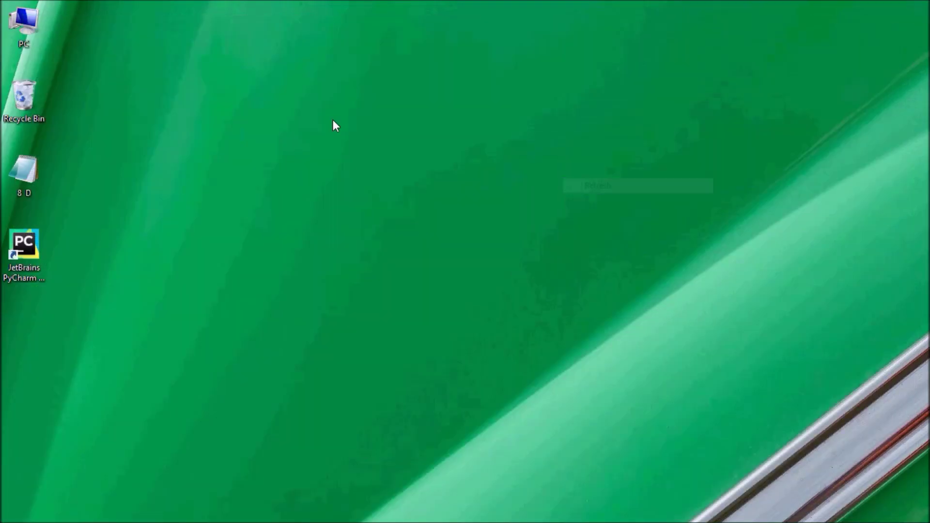
{"action": "right_click", "coordinate": [311, 112]}
{"action": "left_click", "coordinate": [368, 150]}
{"action": "right_click", "coordinate": [371, 152]}
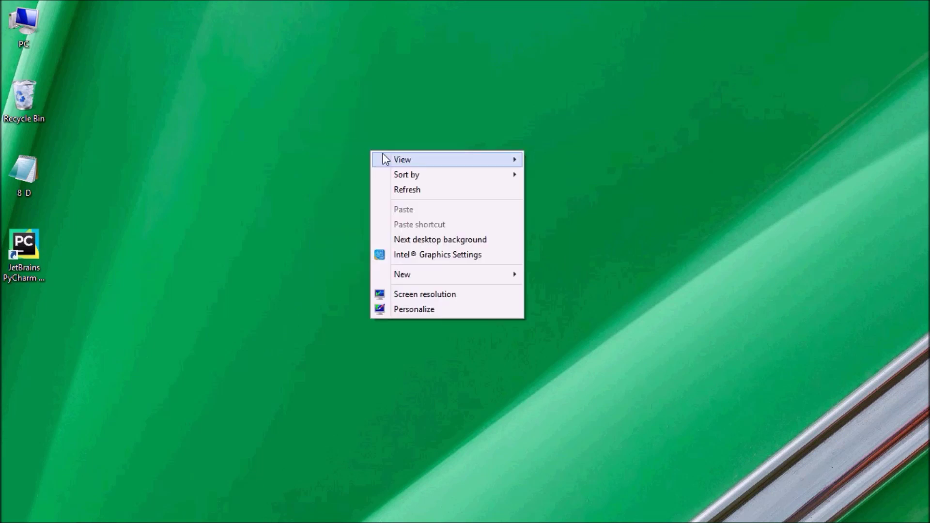
{"action": "left_click", "coordinate": [408, 191]}
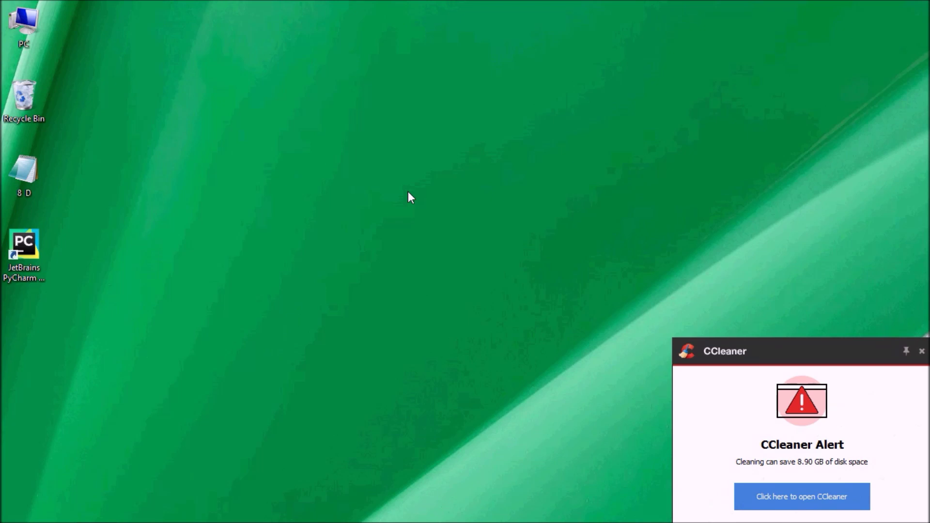
Dismiss the CCleaner alert and refresh the desktop once more
{"action": "left_click", "coordinate": [921, 351]}
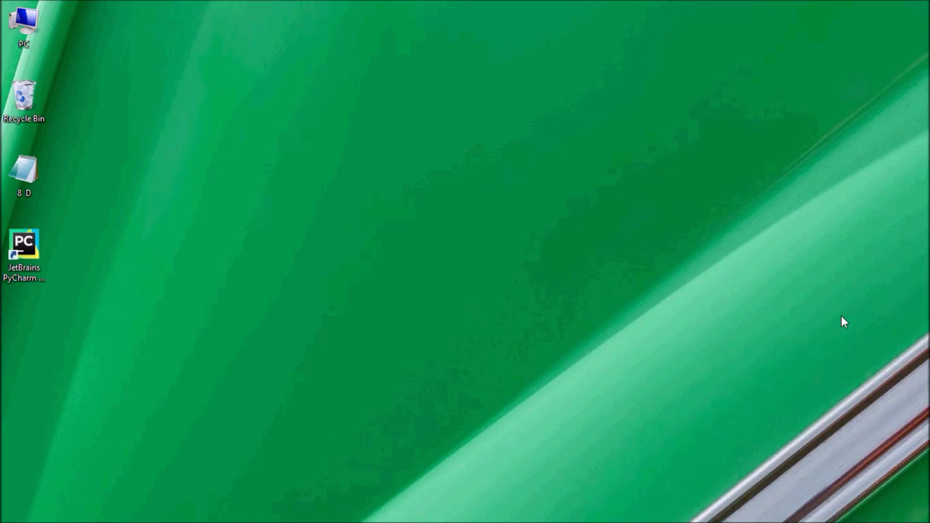
{"action": "right_click", "coordinate": [448, 170]}
{"action": "left_click", "coordinate": [492, 213]}
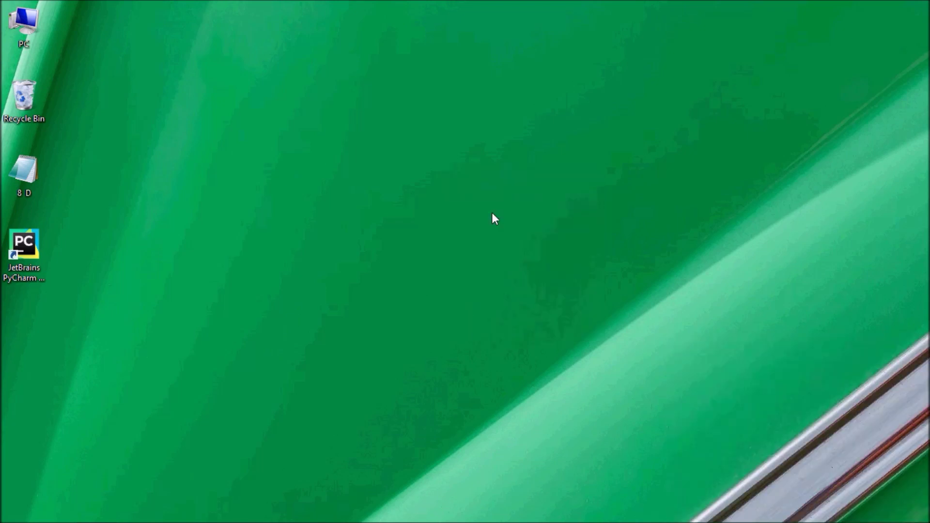